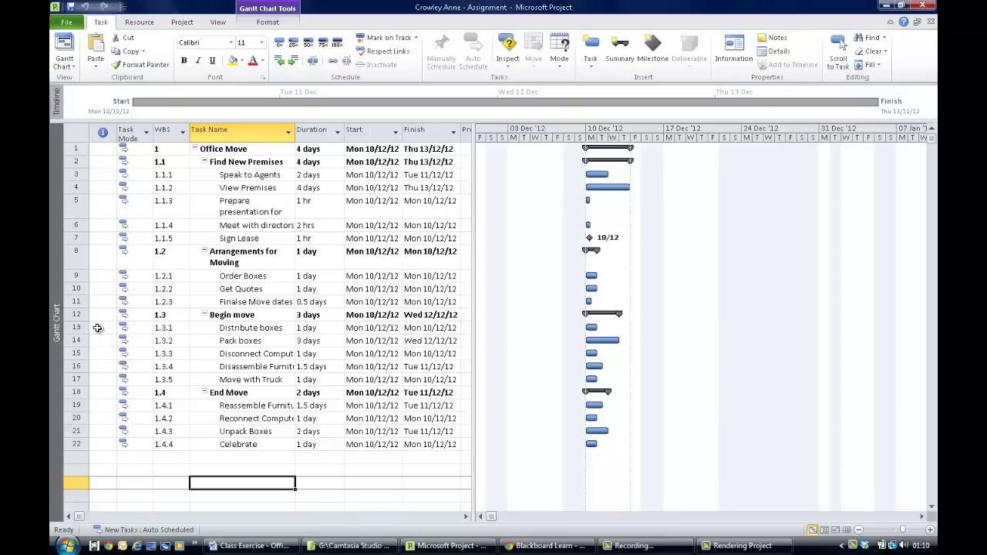
# - Add the note "Remind people to label boxes clearly" to the Distribute boxes task
pyautogui.click(98, 328)
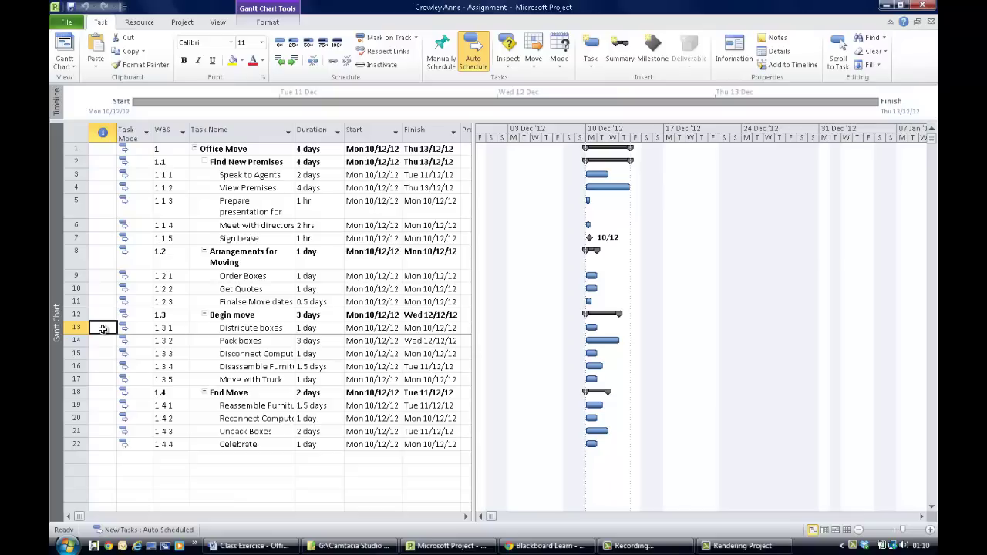
pyautogui.rightClick(127, 327)
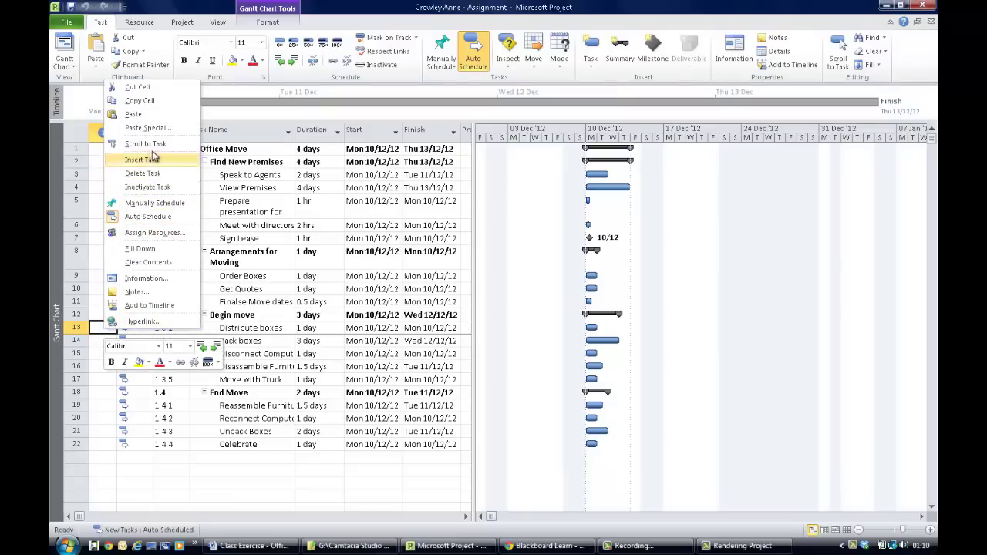
pyautogui.click(136, 291)
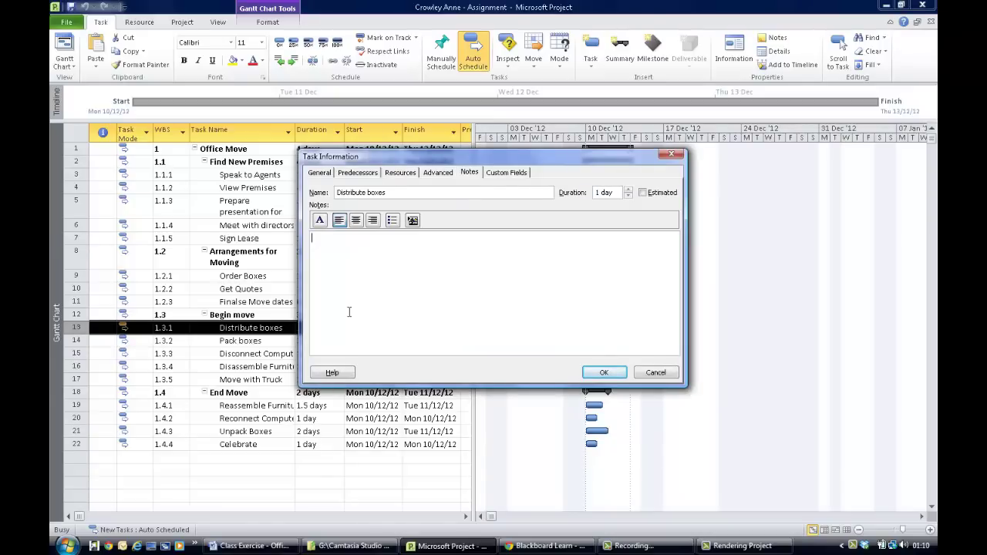
pyautogui.write('Remind people to label boxes clearly')
pyautogui.click(604, 373)
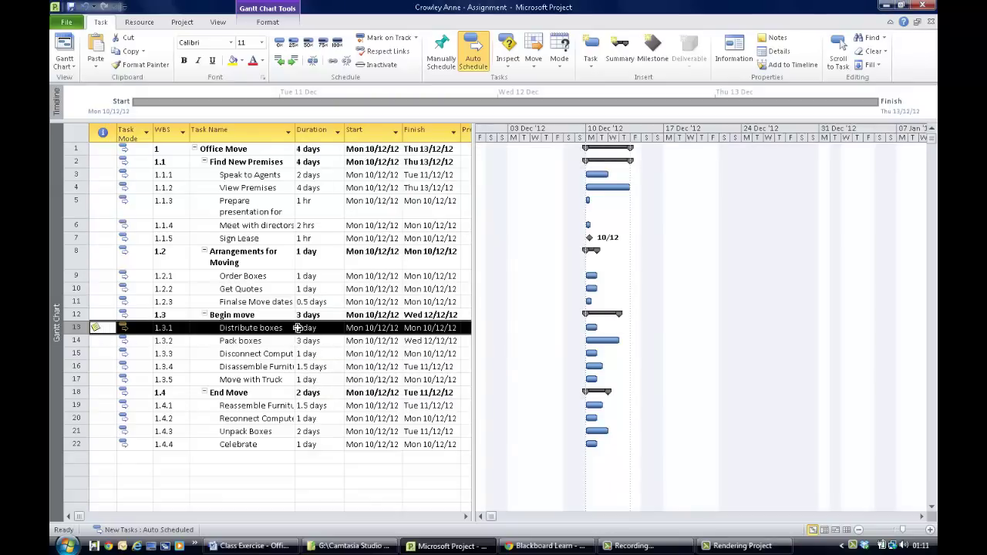
# - Reopen the task information for Distribute boxes and review its note
pyautogui.moveTo(94, 329)
pyautogui.rightClick(96, 328)
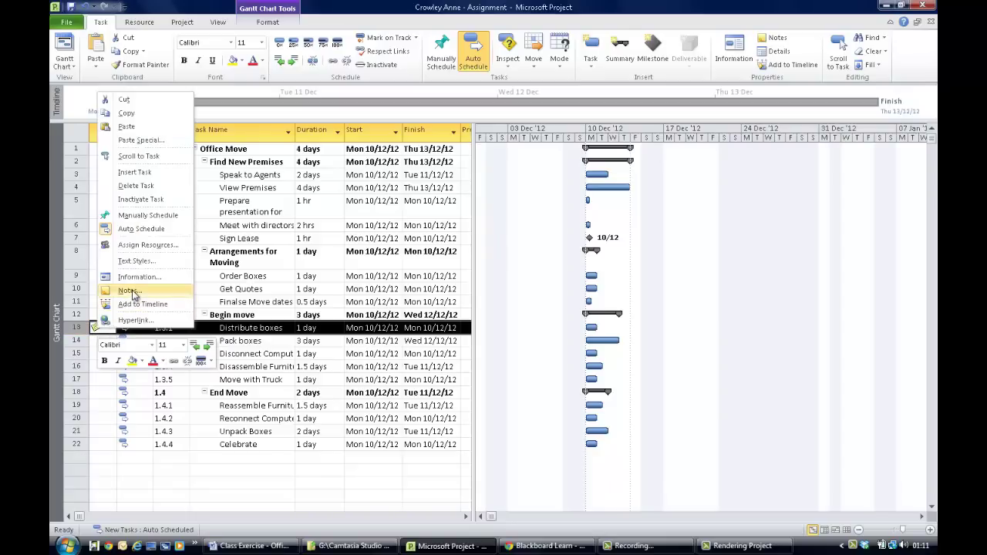
pyautogui.click(247, 327)
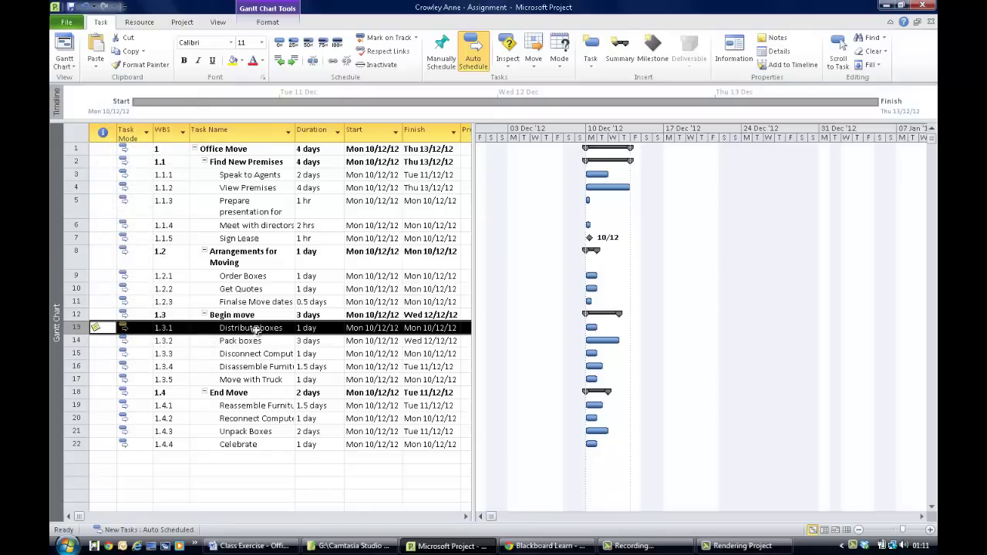
pyautogui.click(256, 332)
pyautogui.click(257, 331)
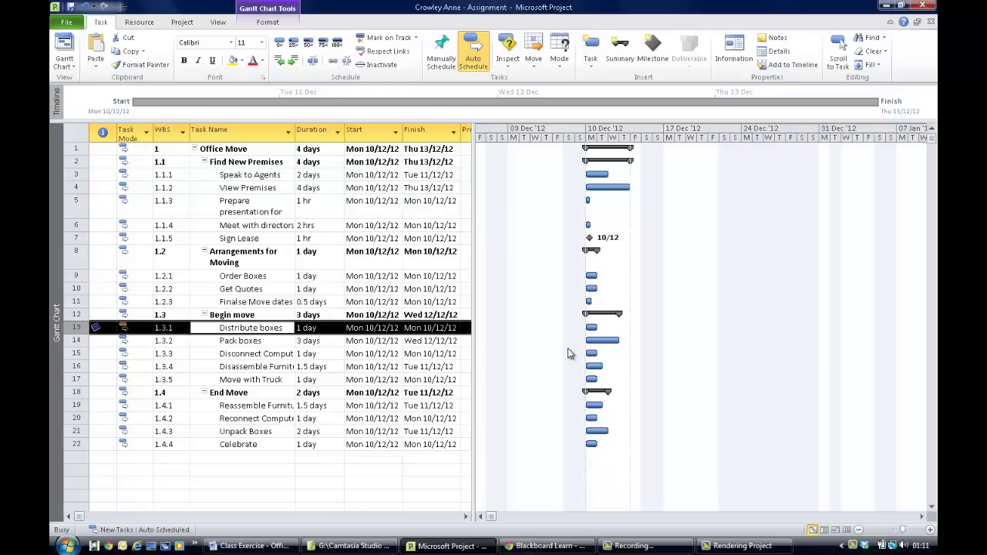
pyautogui.doubleClick(437, 332)
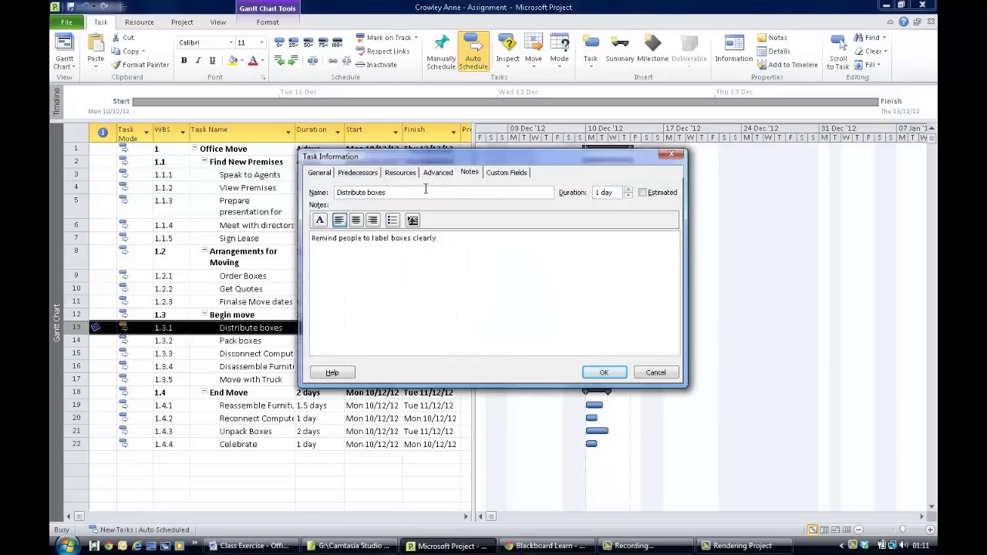
pyautogui.click(470, 174)
pyautogui.click(601, 373)
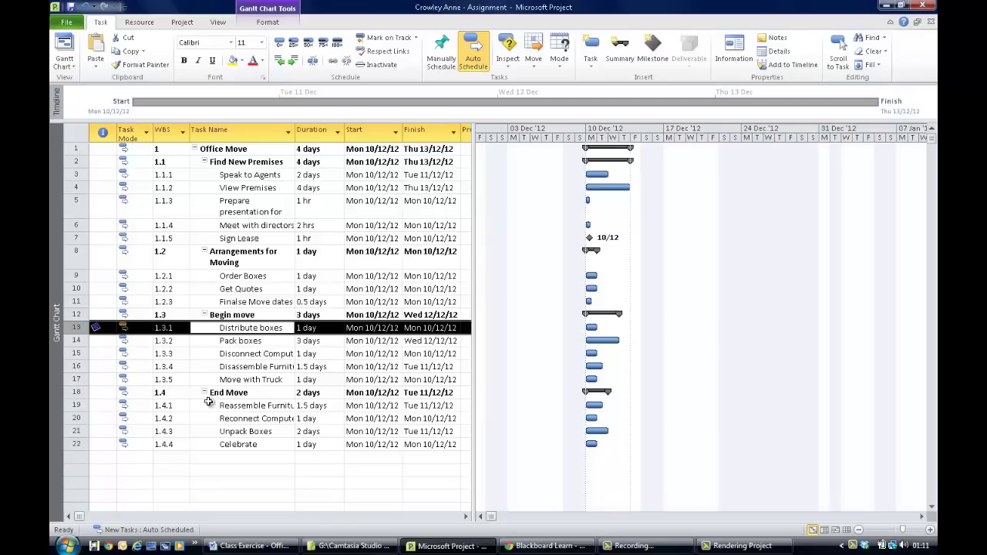
# - Start a recurring task in the empty row below Celebrate, named "Team Meeting", with a 1h duration and weekly recurrence
pyautogui.click(244, 458)
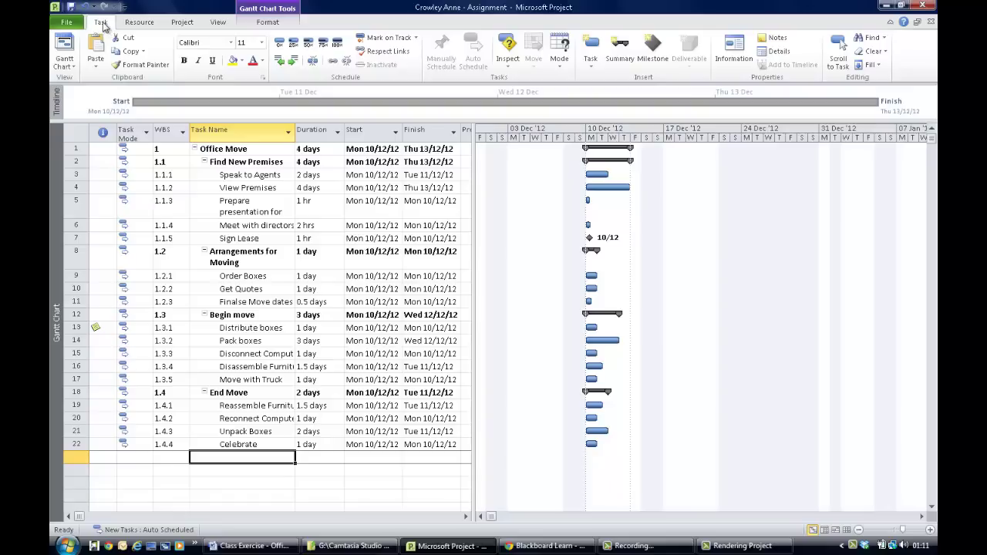
pyautogui.click(596, 71)
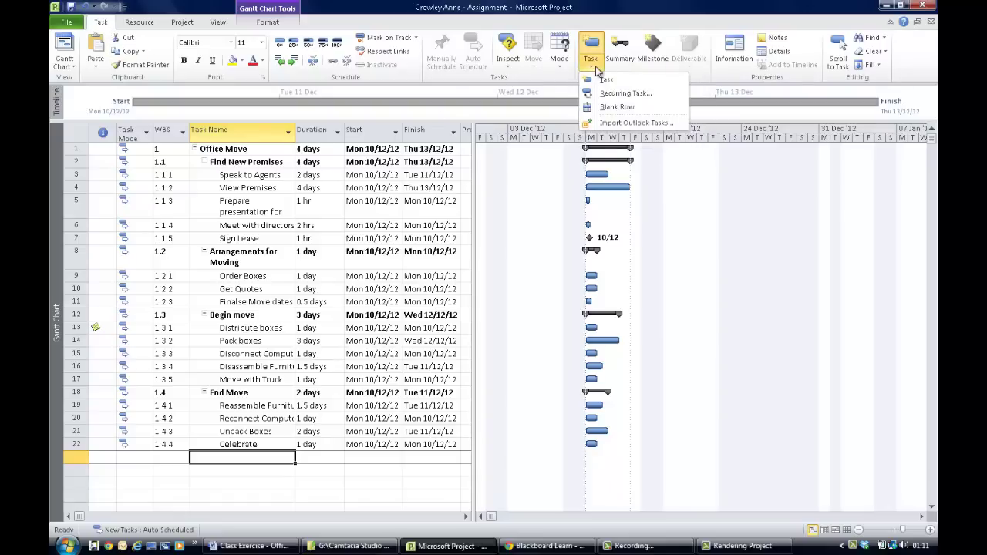
pyautogui.click(623, 93)
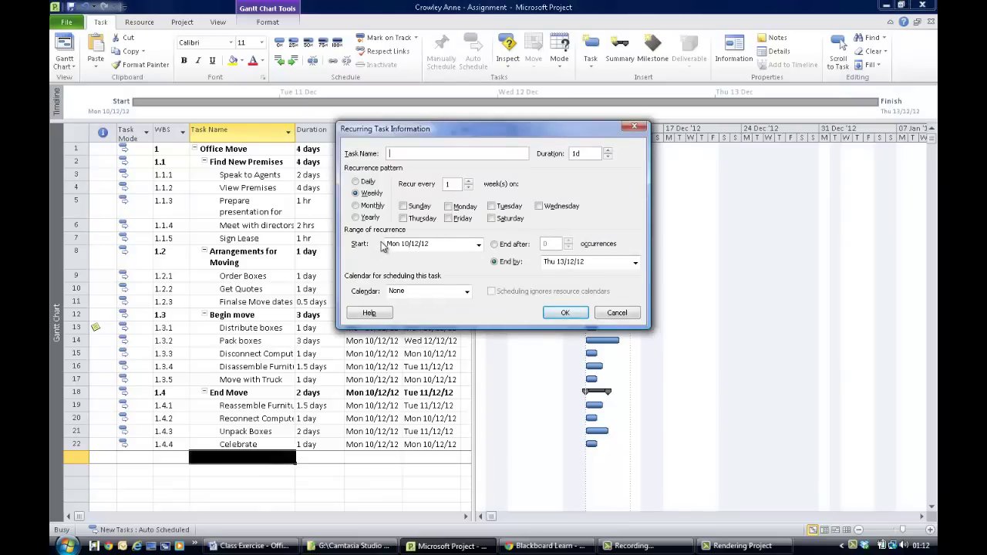
pyautogui.write('Team Meeting')
pyautogui.doubleClick(576, 153)
pyautogui.write('1h')
pyautogui.click(355, 193)
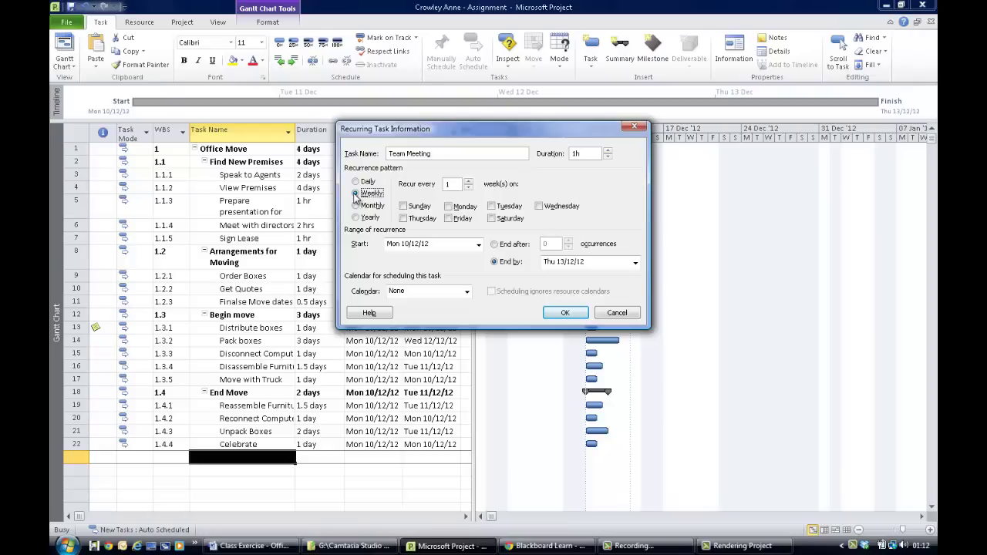
# - Set the meeting to recur every week on Monday, ending after 5 occurrences, and create it with nonworking-time occurrences rescheduled
pyautogui.click(452, 184)
pyautogui.click(450, 208)
pyautogui.click(494, 245)
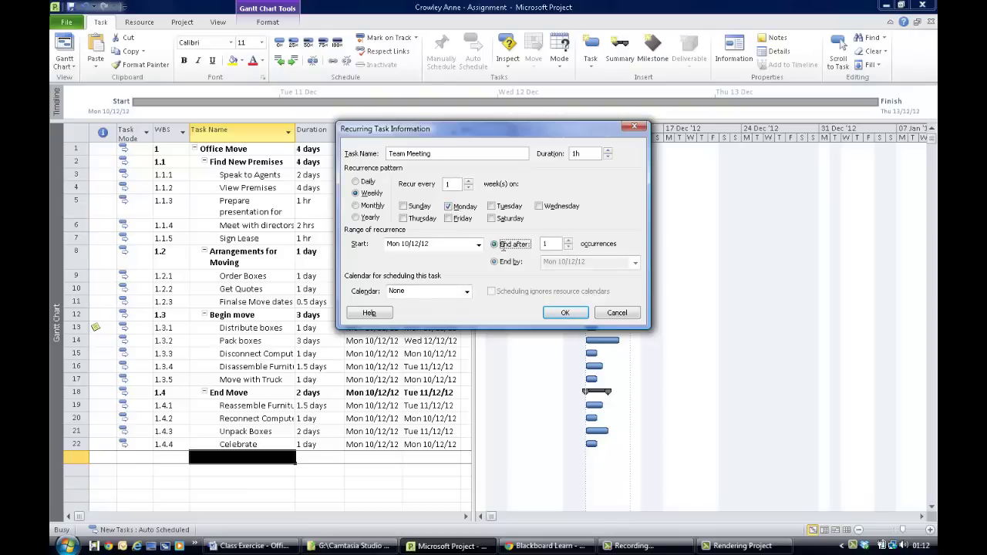
pyautogui.write('5')
pyautogui.click(449, 208)
pyautogui.click(549, 244)
pyautogui.click(560, 314)
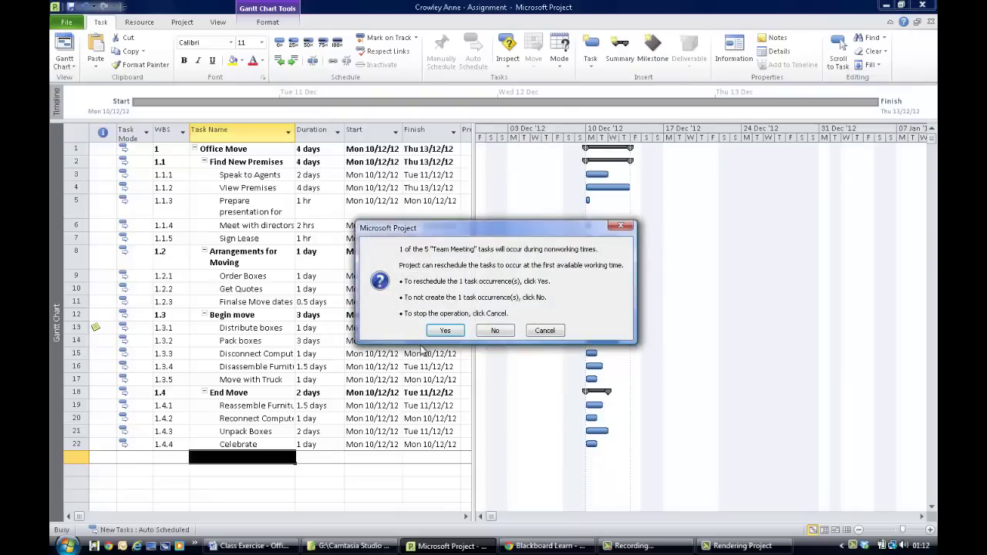
pyautogui.click(459, 332)
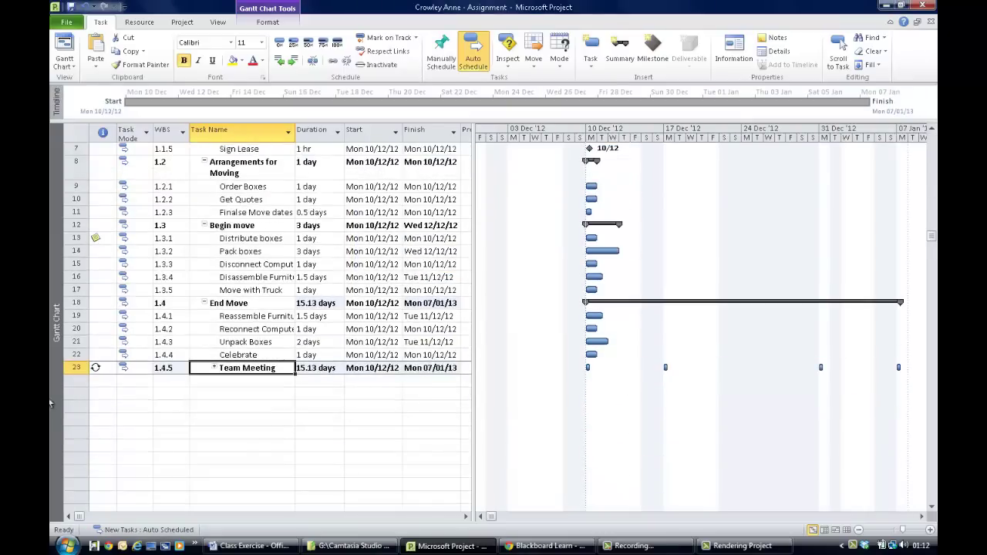
# - Inspect the Team Meeting occurrences and change the task's outline level to match End Move, directly under Office Move
pyautogui.click(215, 367)
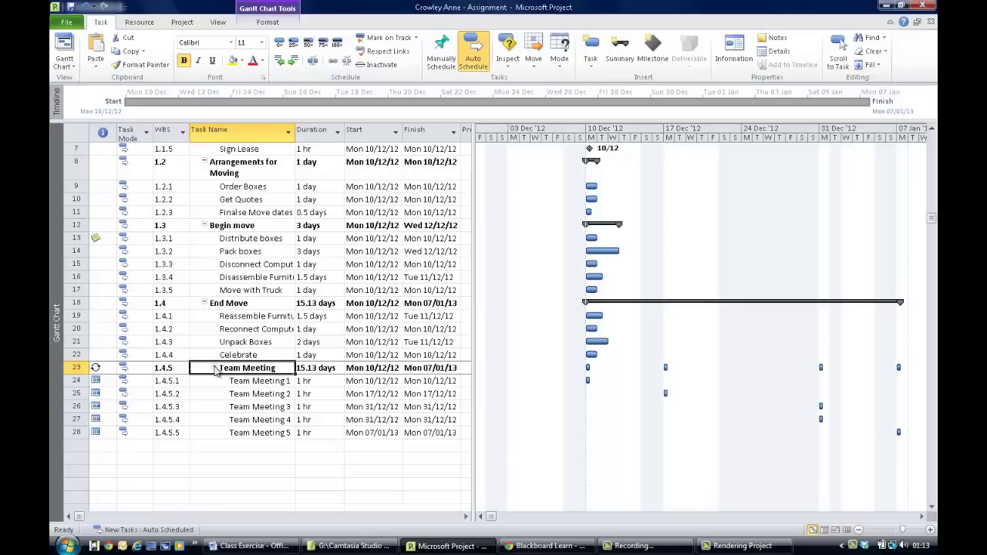
pyautogui.click(215, 368)
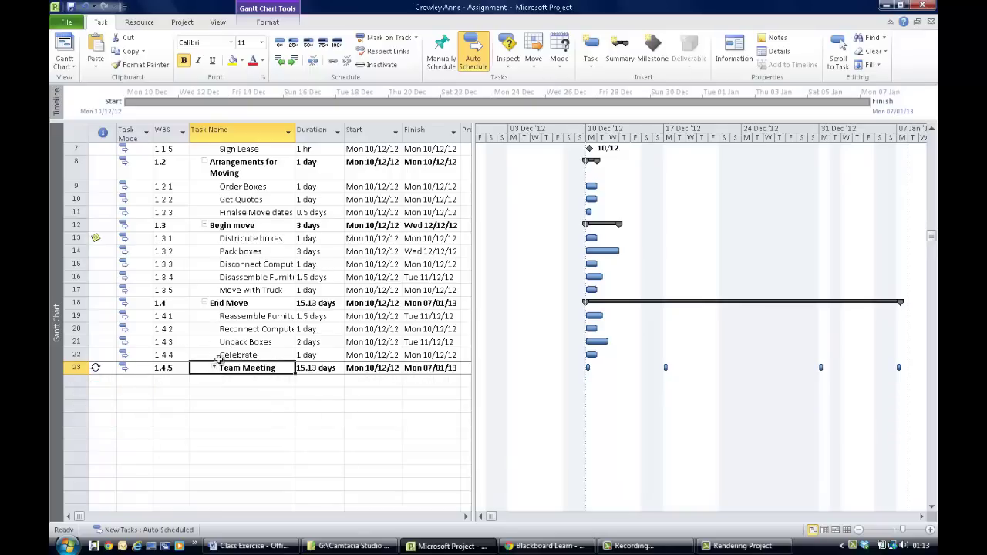
pyautogui.click(278, 61)
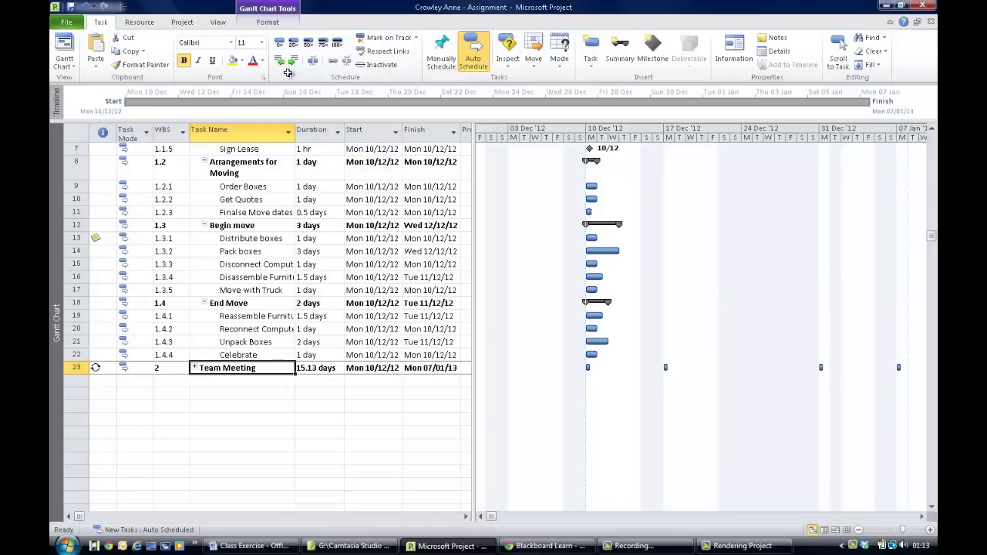
pyautogui.click(293, 61)
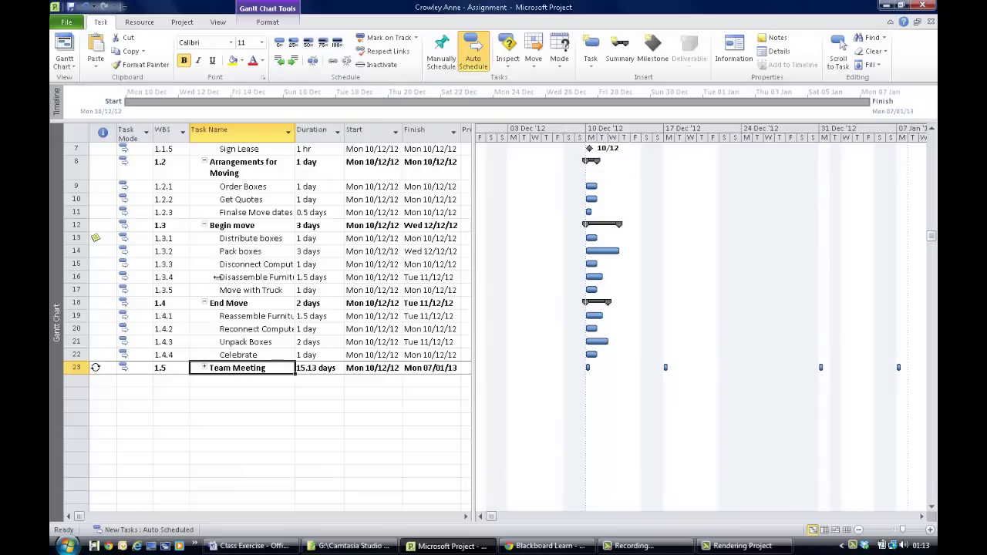
pyautogui.click(206, 368)
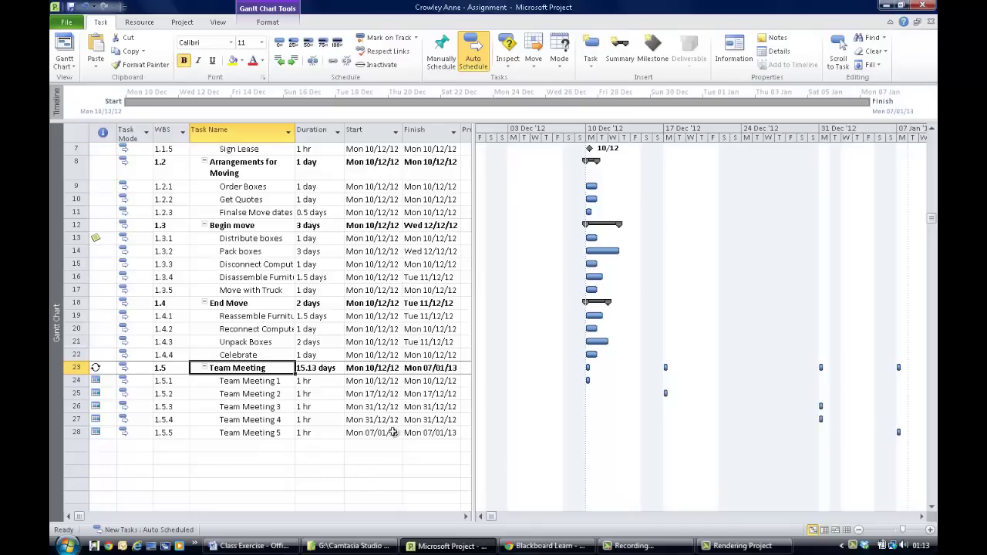
pyautogui.click(204, 368)
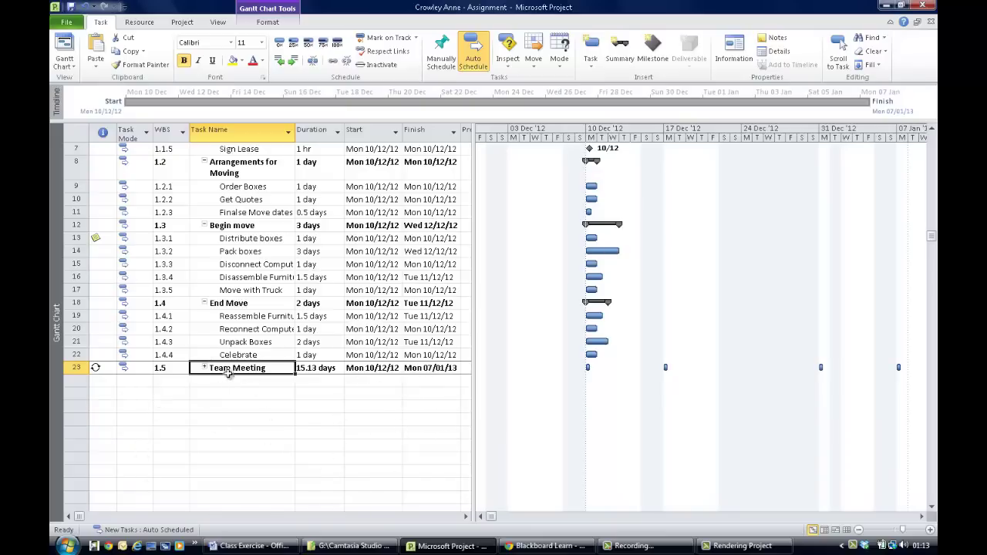
# - Move the collapsed Team Meeting task to directly below Office Move, above Find New Premises, and expand its occurrences
pyautogui.click(77, 369)
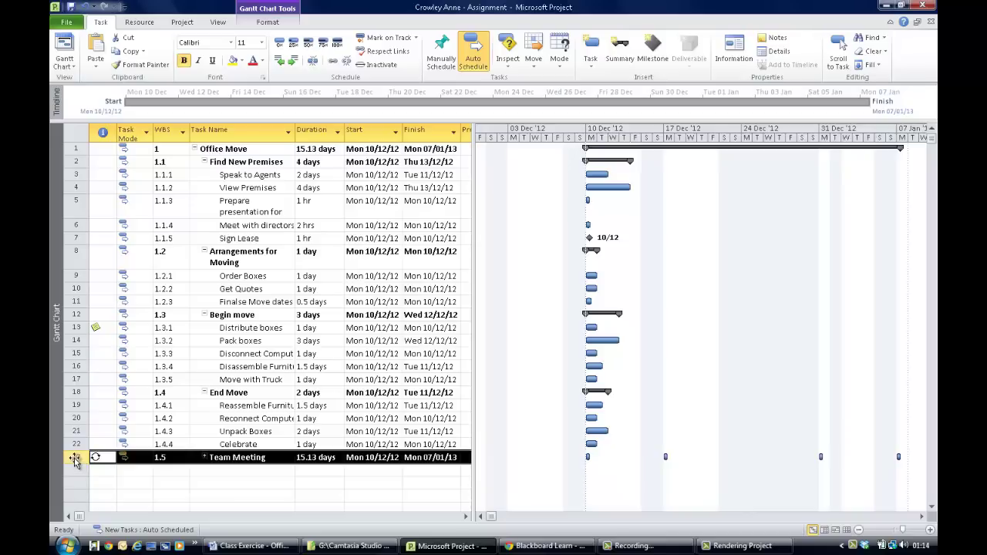
pyautogui.moveTo(74, 460); pyautogui.dragTo(79, 159)
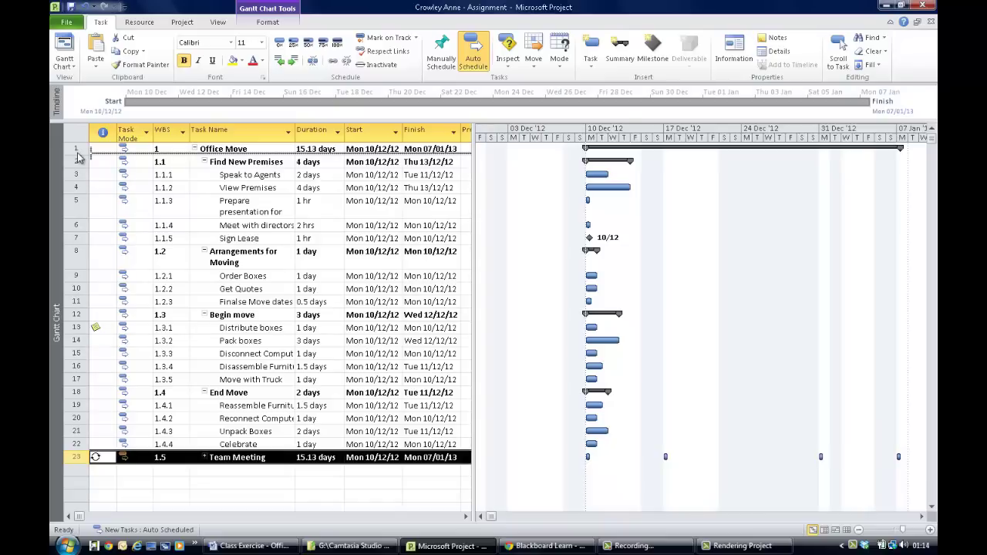
pyautogui.moveTo(78, 159); pyautogui.dragTo(78, 158)
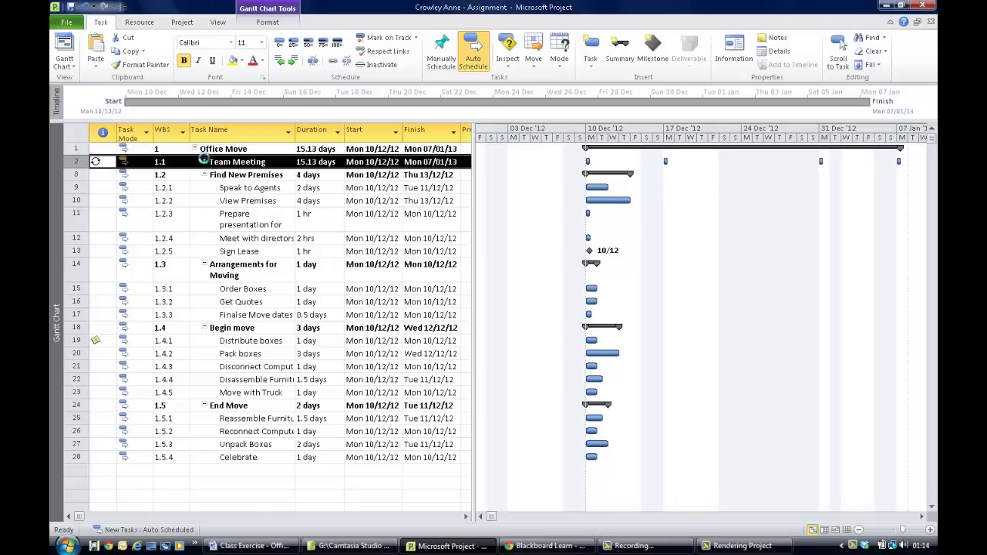
pyautogui.click(205, 162)
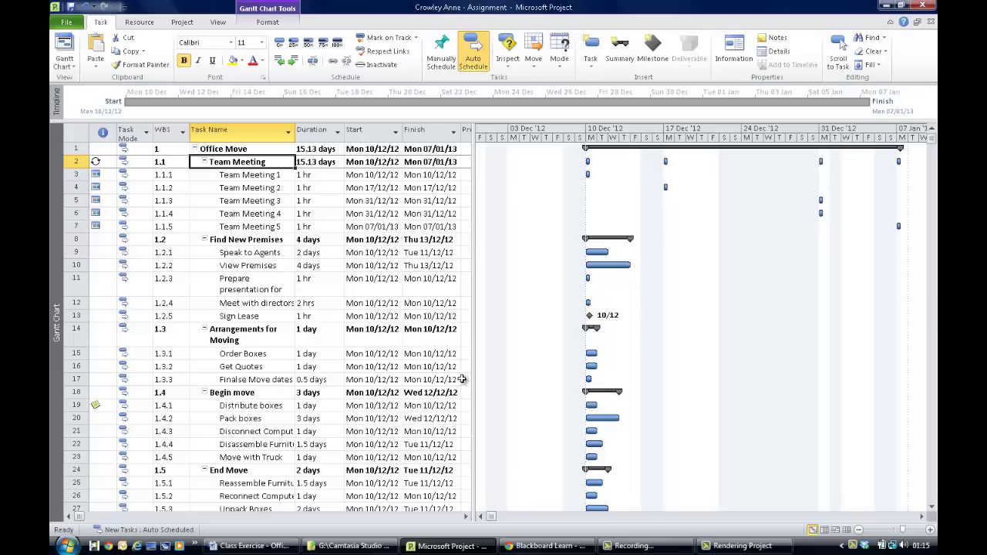
# - Widen the task table beside the Gantt chart to reveal the Predecessors column
pyautogui.moveTo(476, 389); pyautogui.dragTo(517, 390)
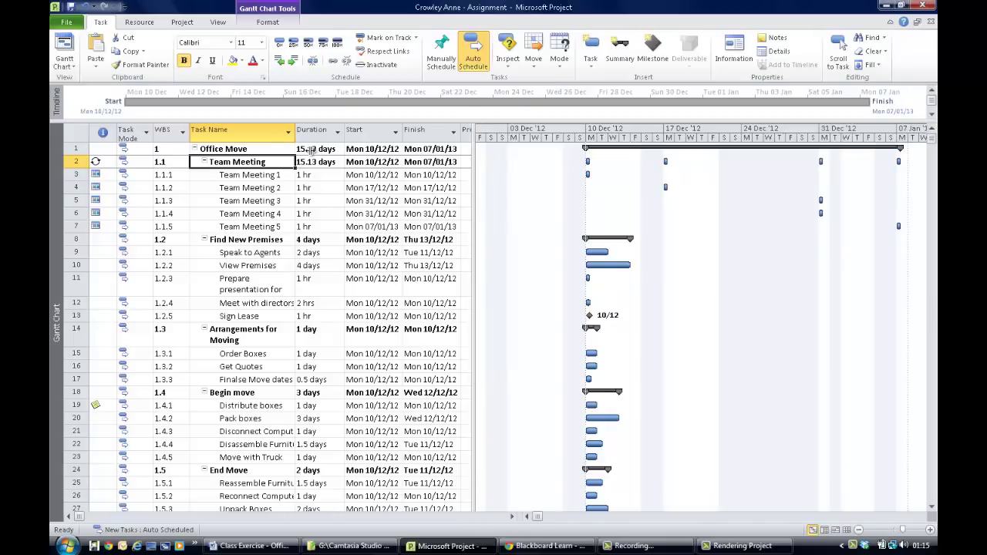
pyautogui.moveTo(473, 339); pyautogui.dragTo(523, 337)
pyautogui.moveTo(357, 334); pyautogui.dragTo(355, 332)
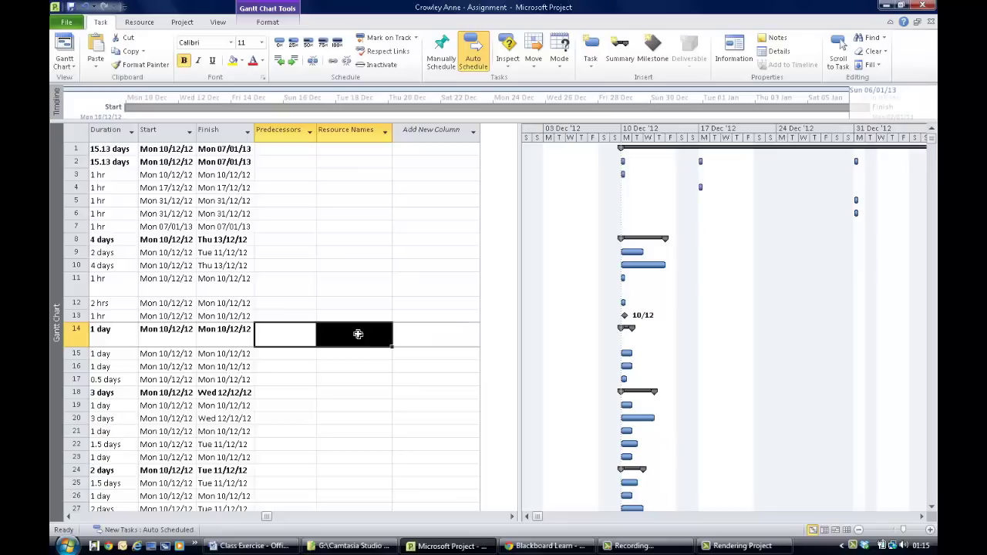
pyautogui.moveTo(270, 517); pyautogui.dragTo(89, 522)
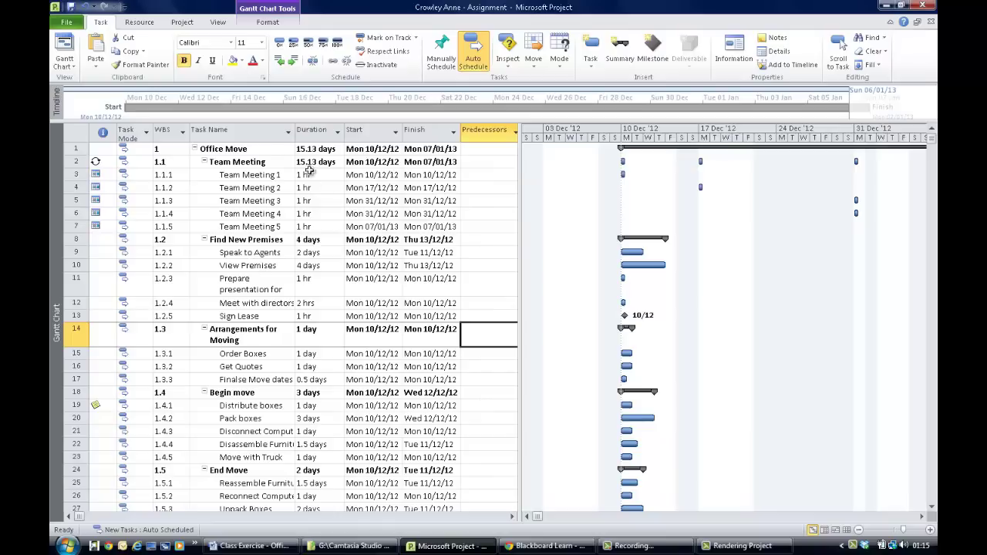
# - Under Find New Premises, set the predecessors of View Premises to 9, the presentation preparation to 10, Meet with directors to 11 and Sign Lease to 12
pyautogui.click(477, 255)
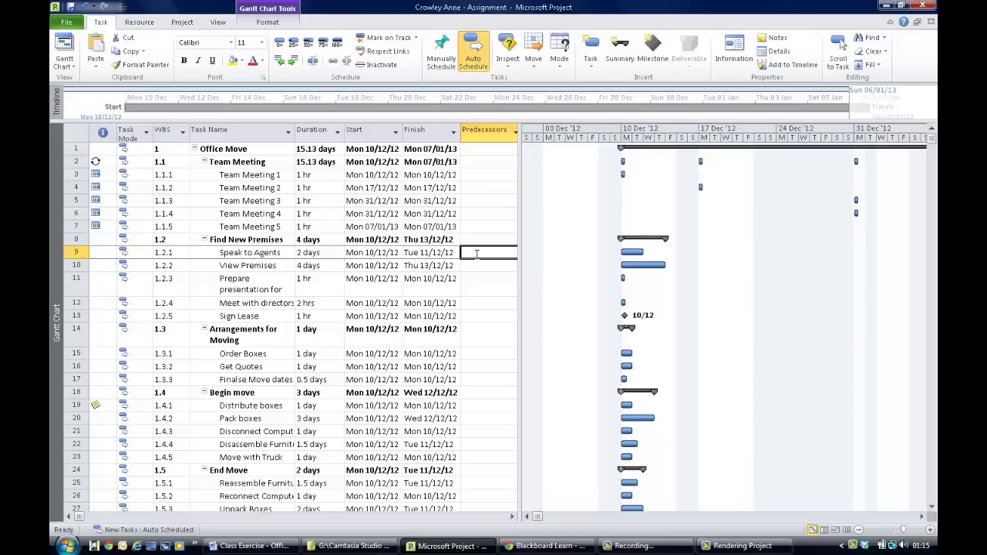
pyautogui.press('Return')
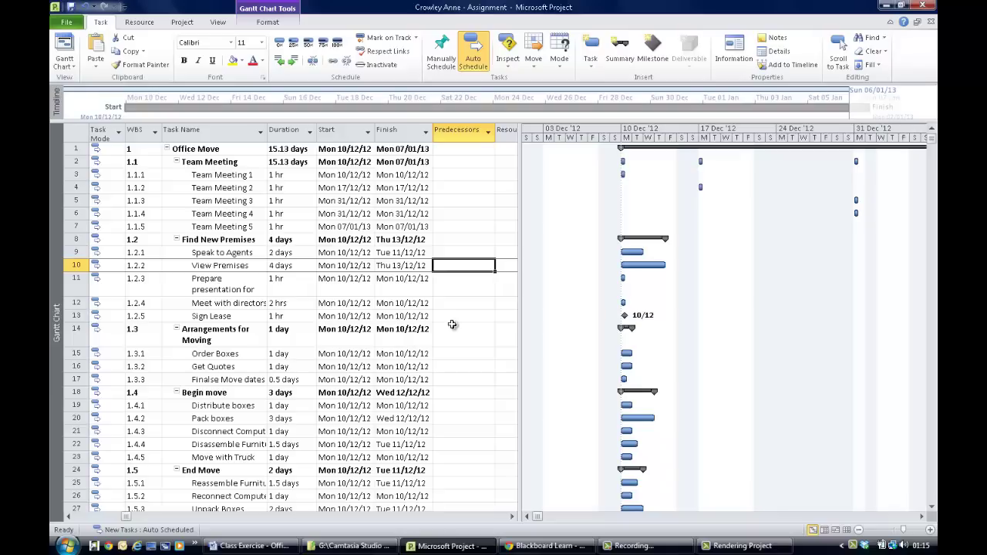
pyautogui.write('9')
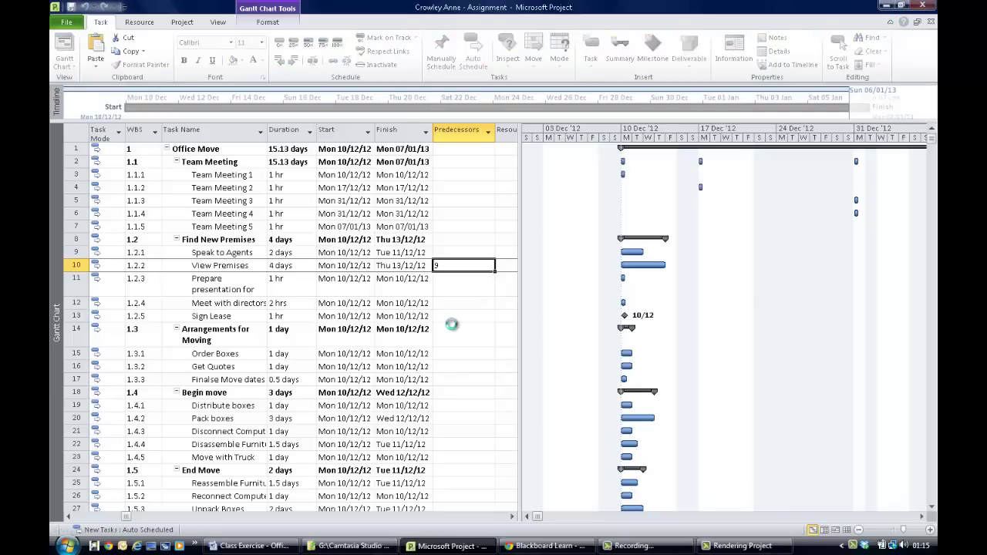
pyautogui.press('Return')
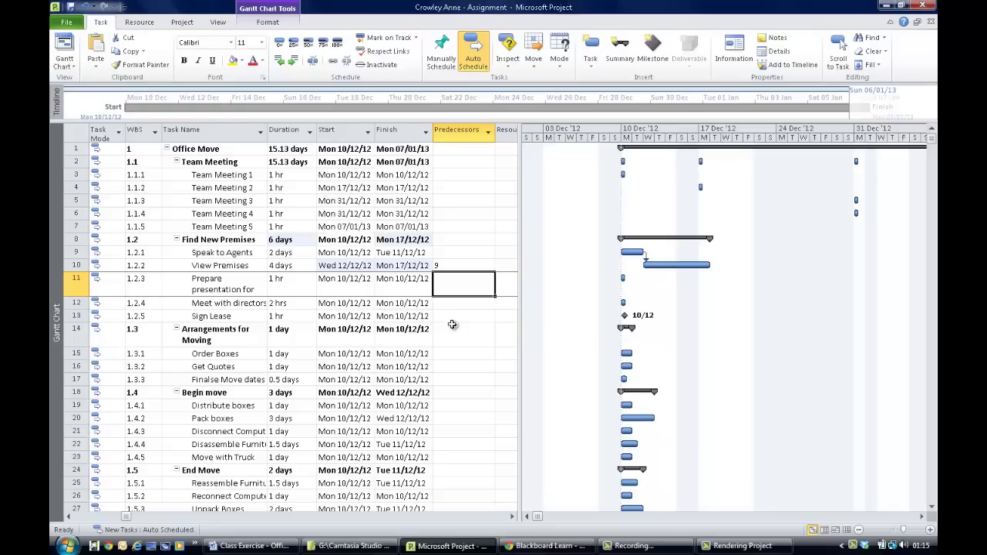
pyautogui.write('10')
pyautogui.press('Return')
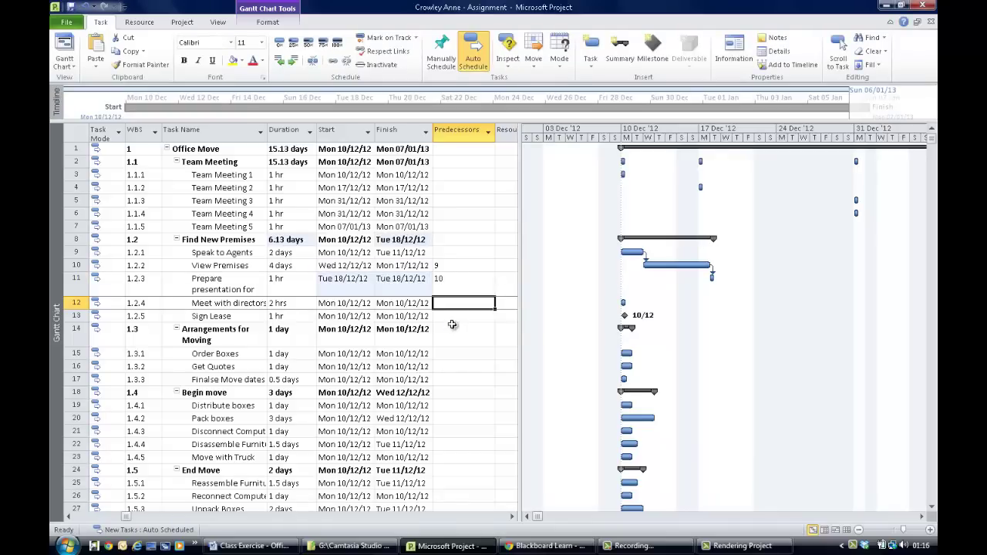
pyautogui.write('11')
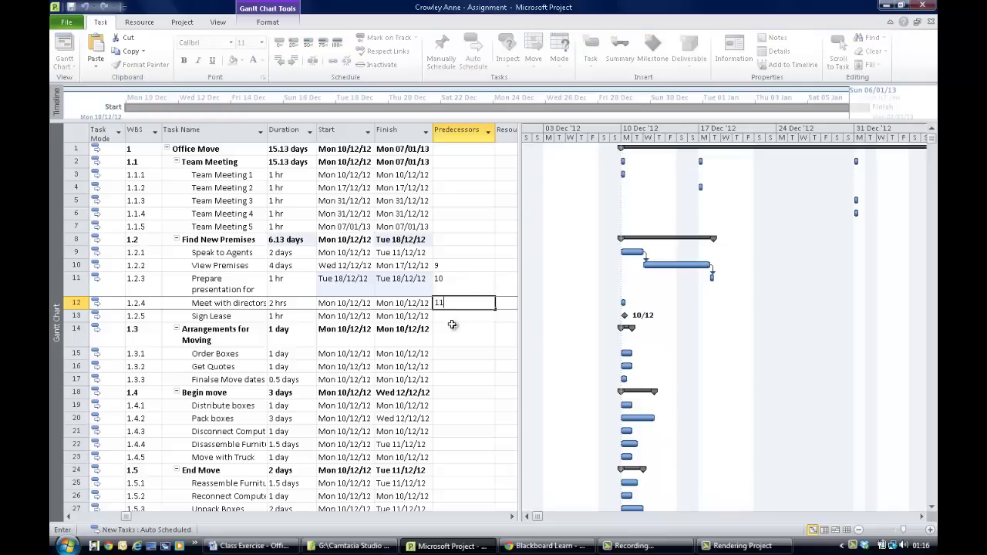
pyautogui.press('Return')
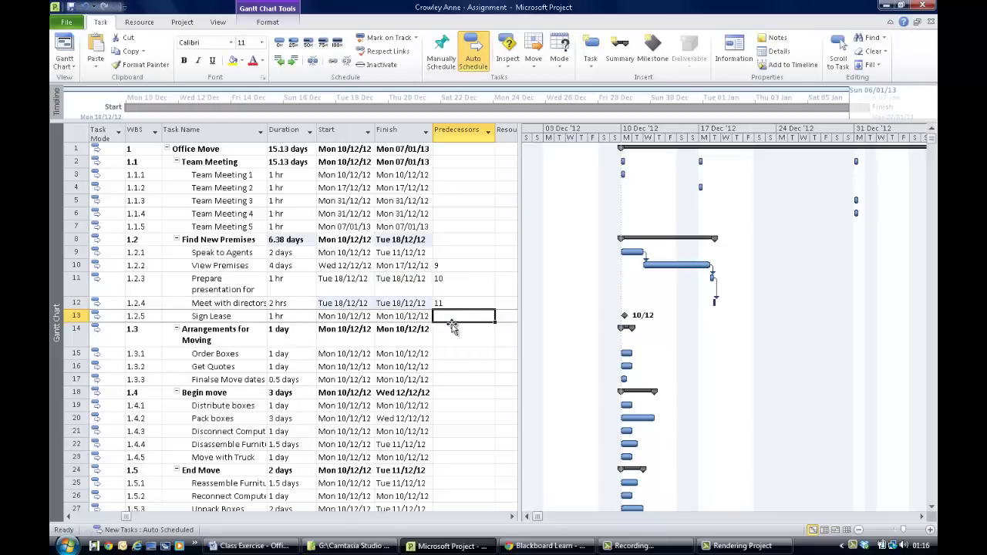
pyautogui.write('12')
pyautogui.press('Return')
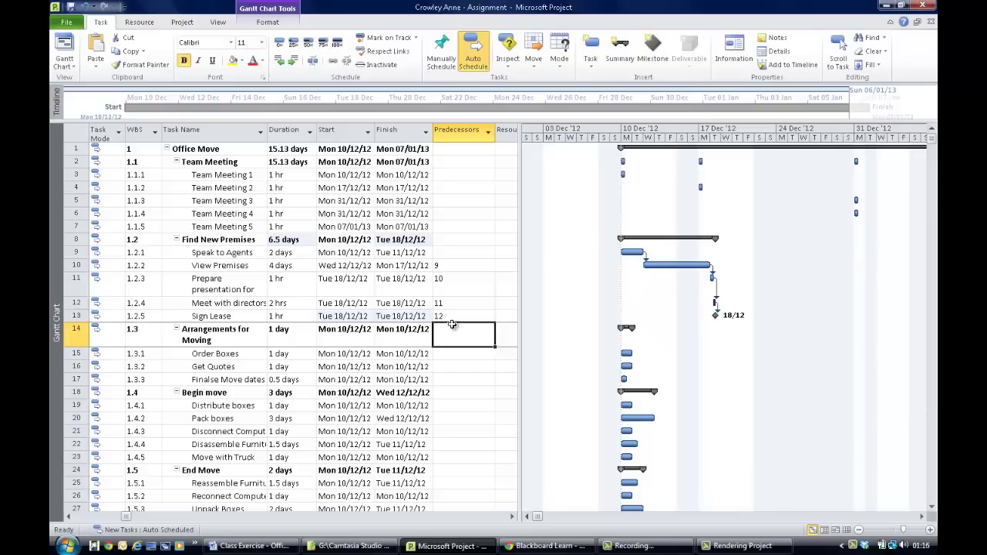
# - Under Arrangements for Moving, set the predecessors of Order Boxes to 13, Get Quotes to 15 and Finalse Move dates to 13
pyautogui.press('Return')
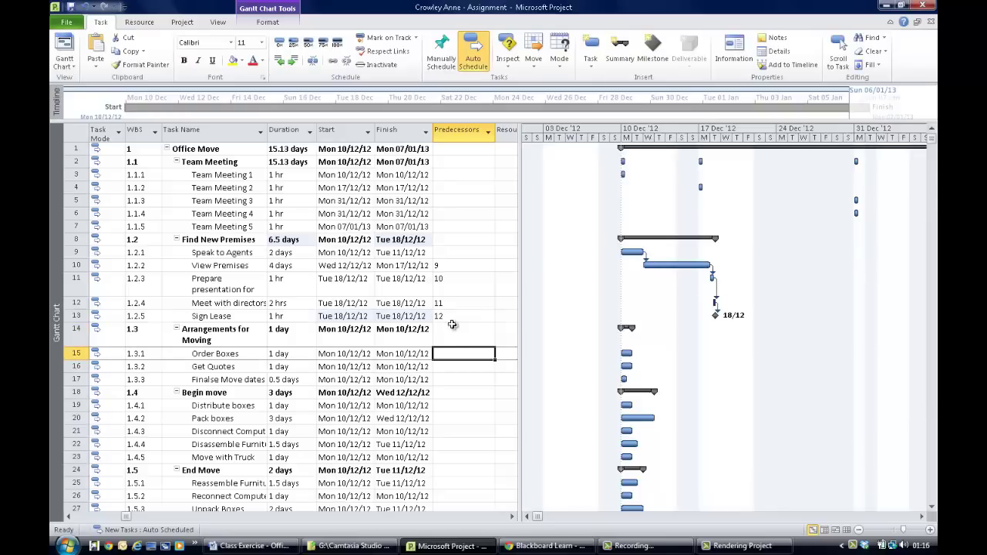
pyautogui.click(453, 325)
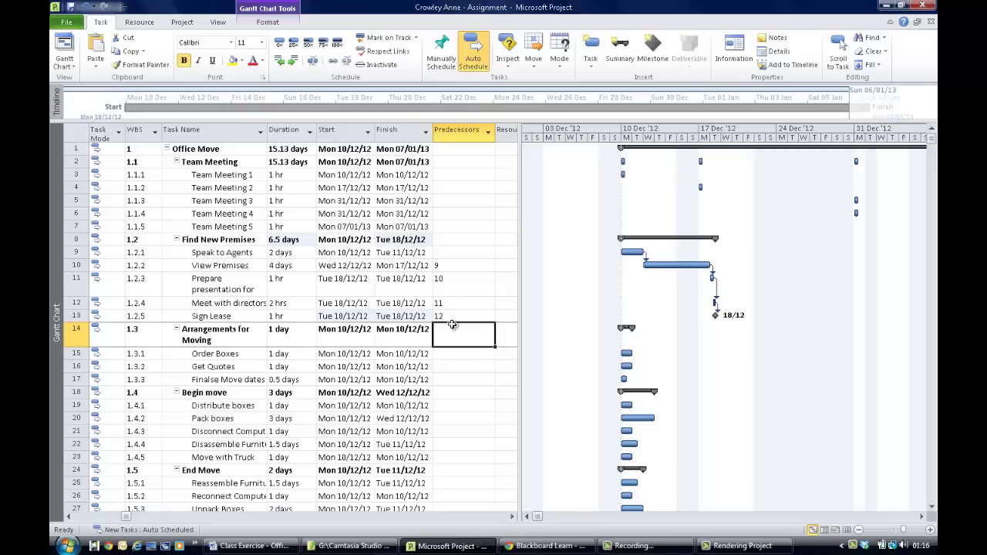
pyautogui.press('Return')
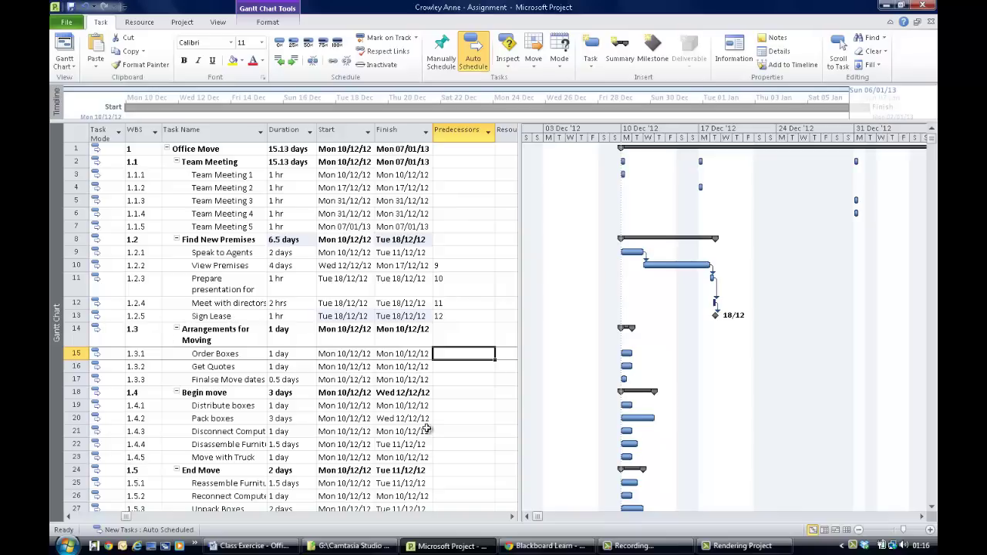
pyautogui.write('13')
pyautogui.press('Return')
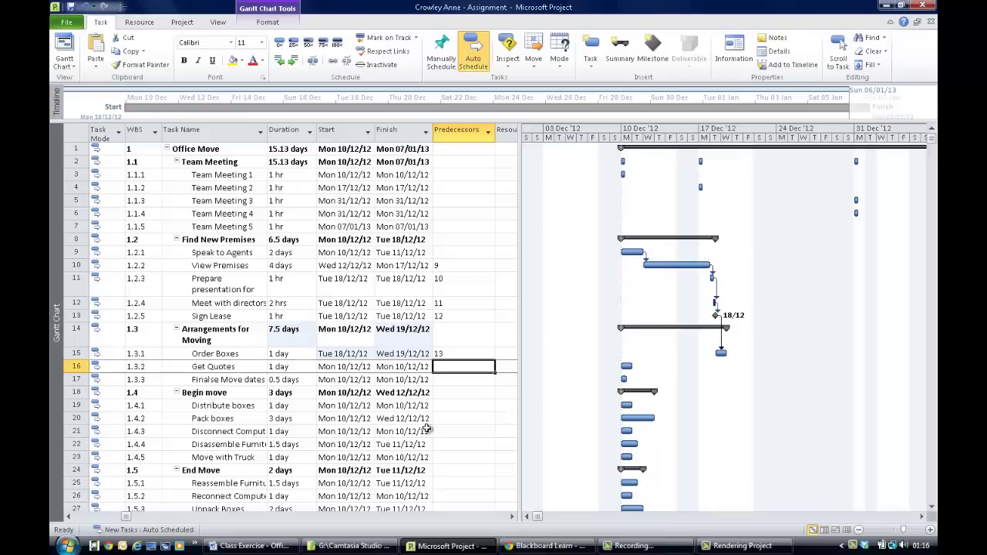
pyautogui.write('15')
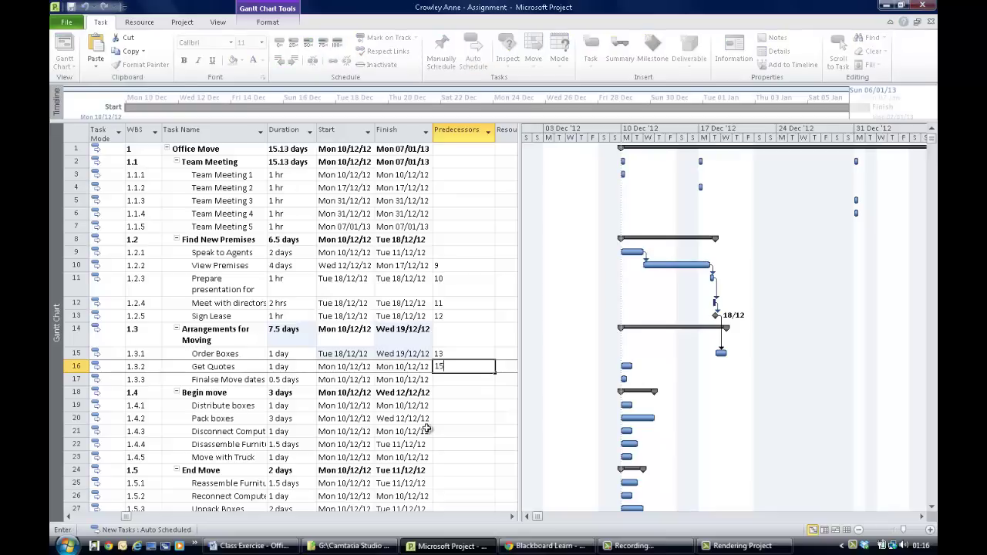
pyautogui.press('Return')
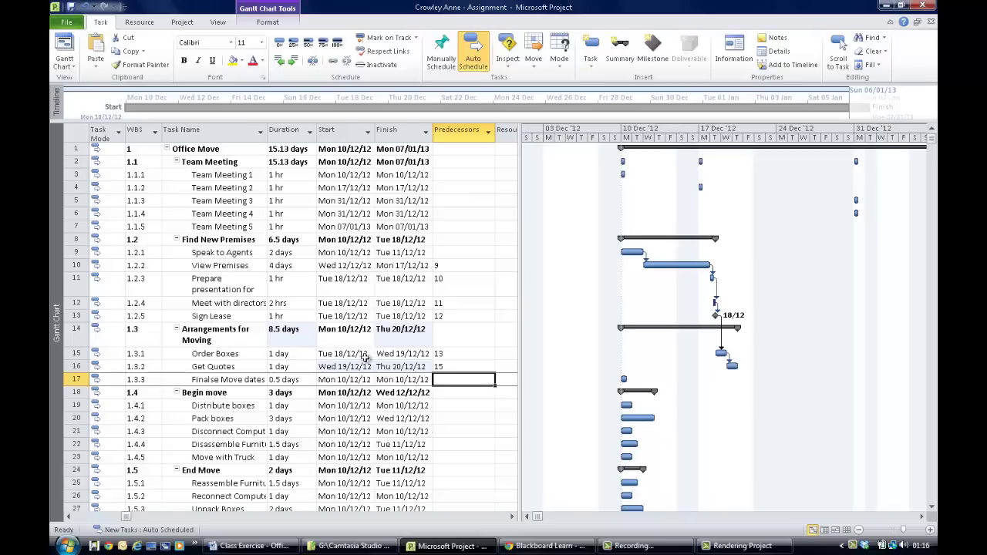
pyautogui.write('13')
pyautogui.press('Return')
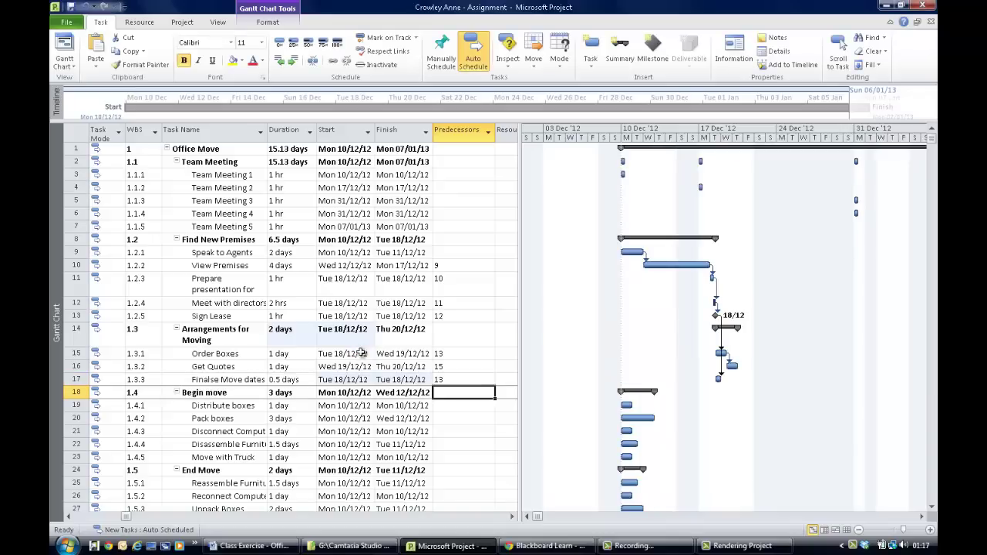
# - Under Begin move, set predecessors: Distribute boxes 17, Pack boxes 19, Disconnect Computers 20, Disassemble Furniture 21 and Move with Truck 22
pyautogui.press('Down')
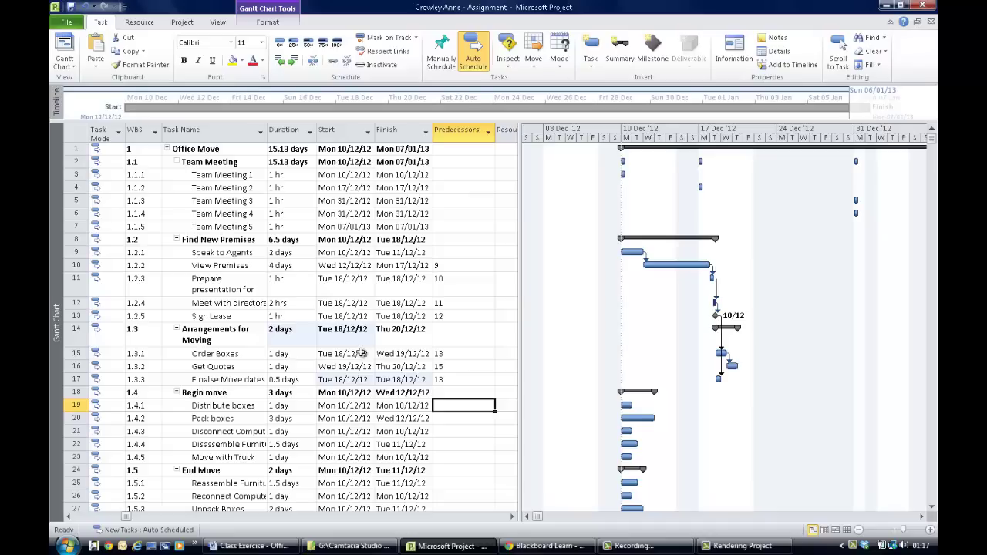
pyautogui.write('17')
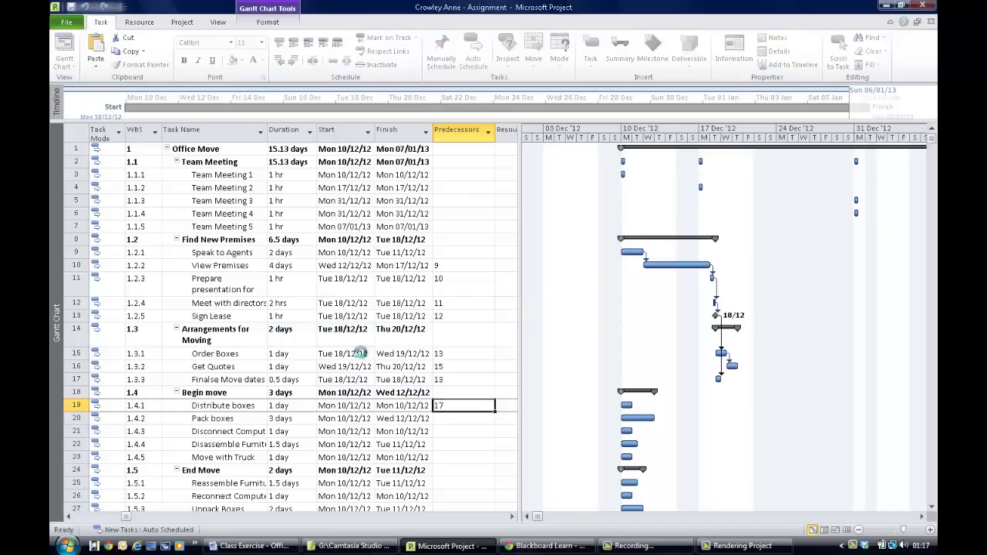
pyautogui.press('Return')
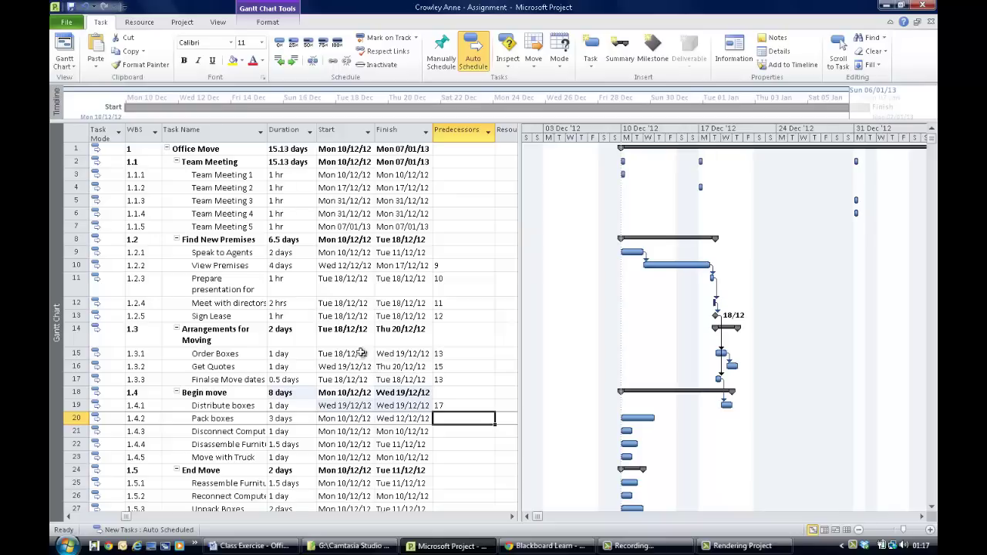
pyautogui.write('19')
pyautogui.press('Return')
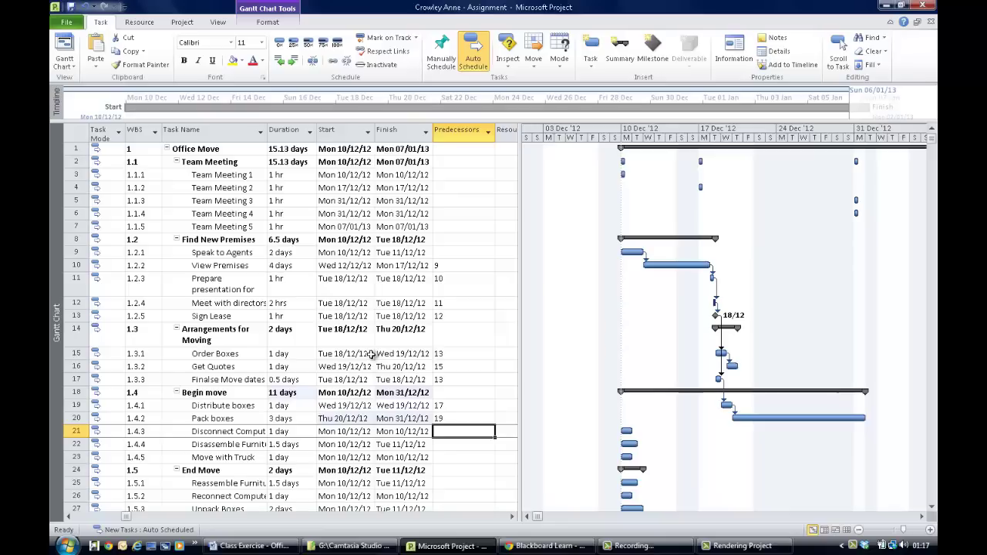
pyautogui.write('20')
pyautogui.press('Return')
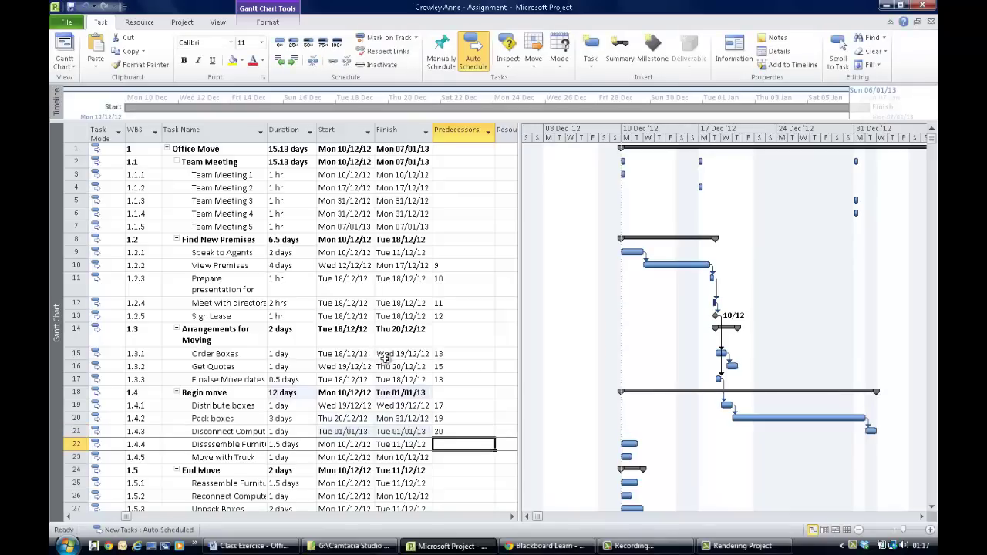
pyautogui.write('21')
pyautogui.press('Return')
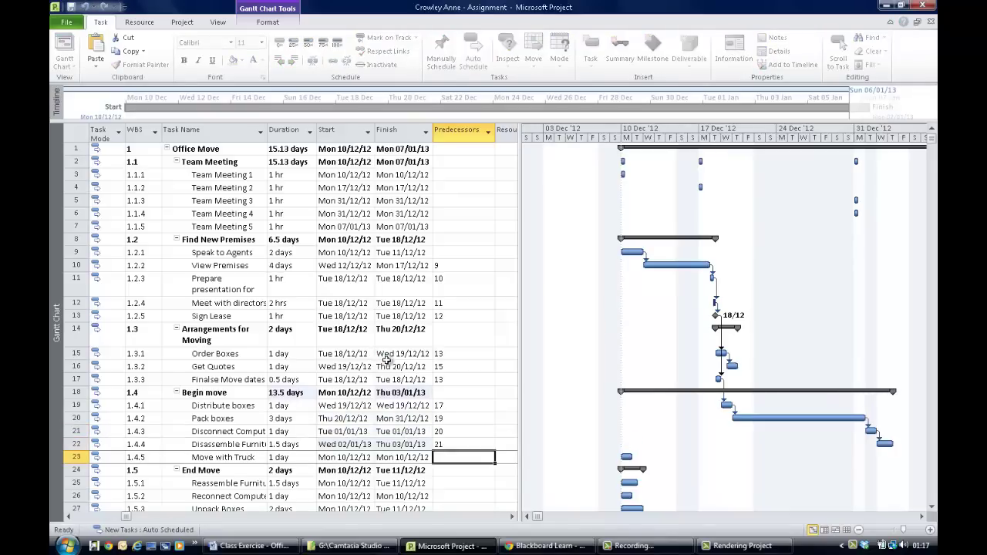
pyautogui.write('22')
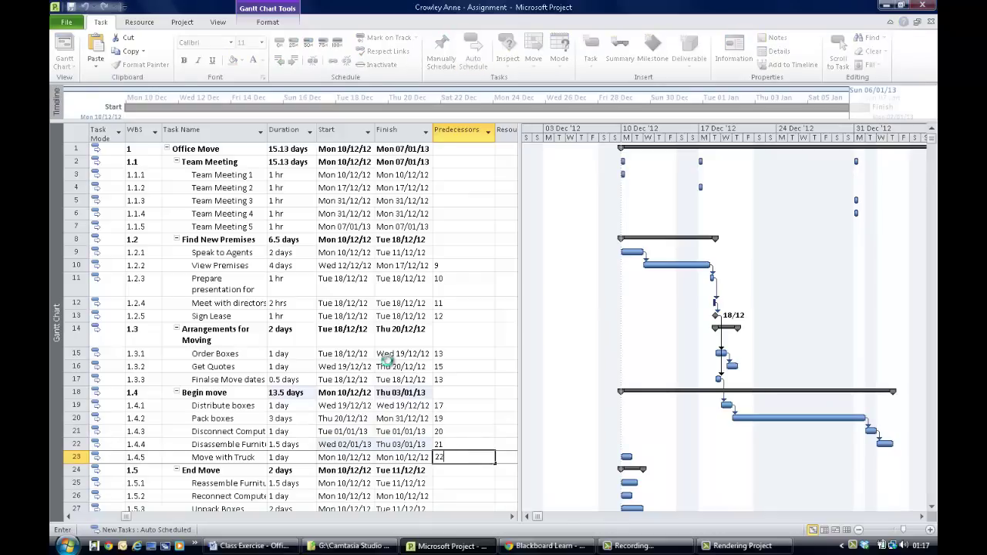
pyautogui.press('Return')
# - Under End Move, set predecessors: Reassemble Furniture 23, Reconnect Computers 25, Unpack Boxes 26 and Celebrate 27
pyautogui.press('Return')
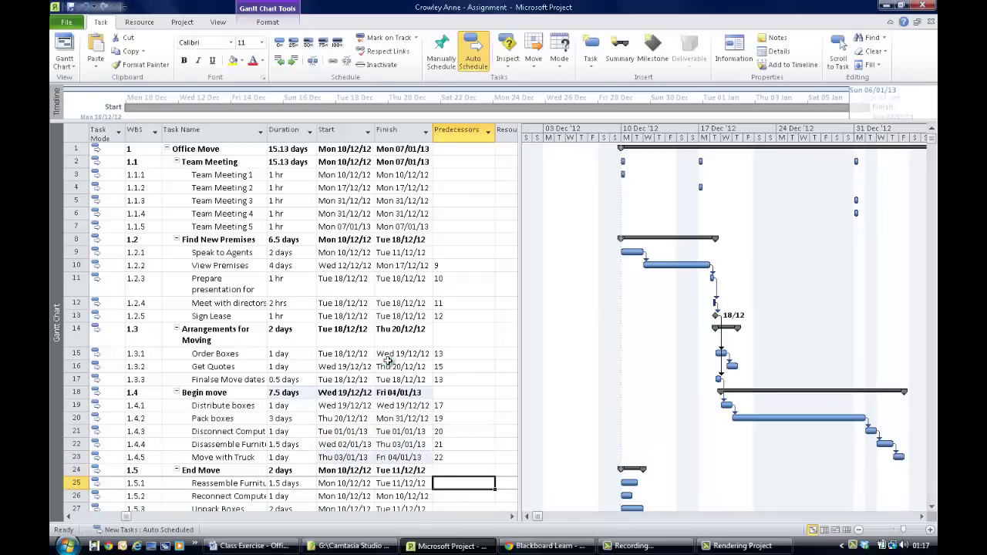
pyautogui.scroll(-2, 388, 361)
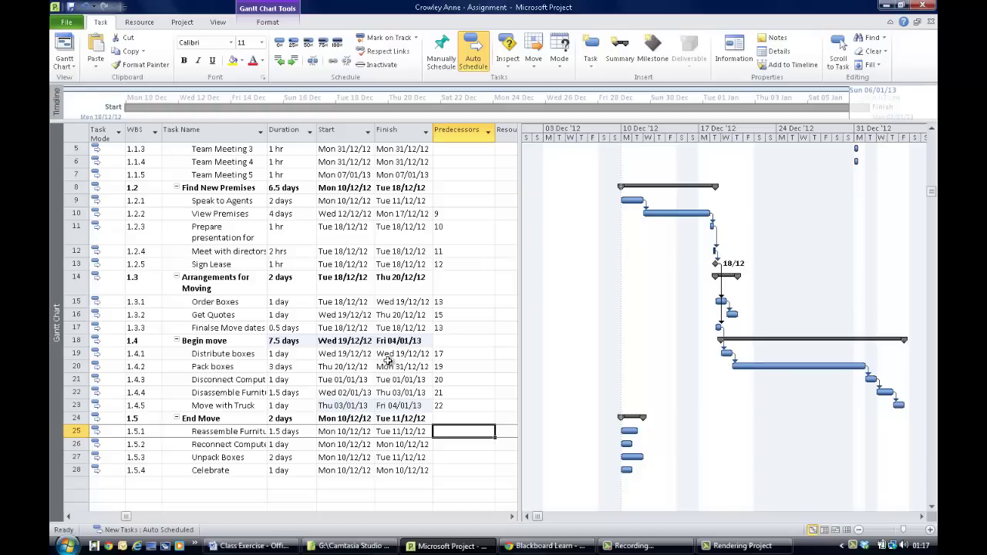
pyautogui.write('23')
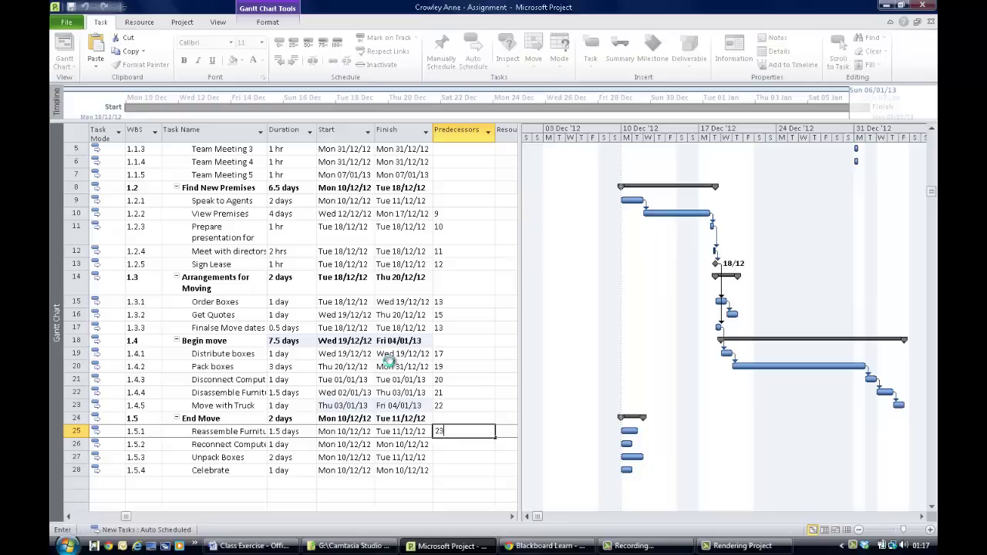
pyautogui.press('Return')
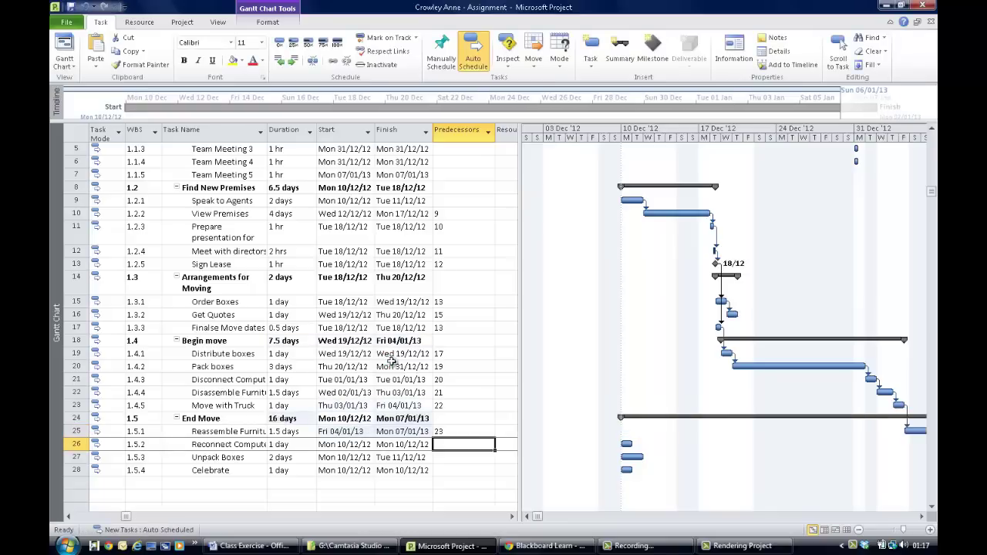
pyautogui.write('25')
pyautogui.press('Return')
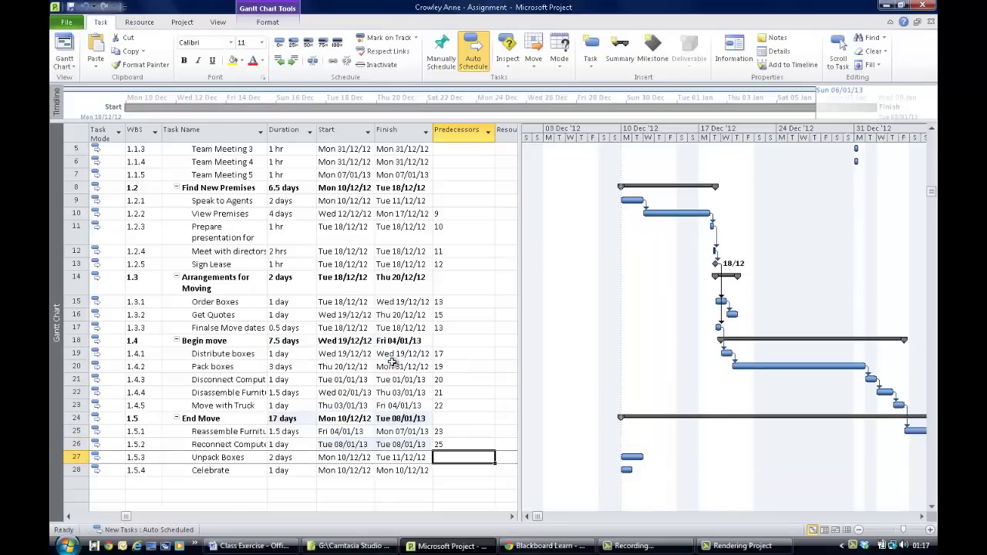
pyautogui.write('26')
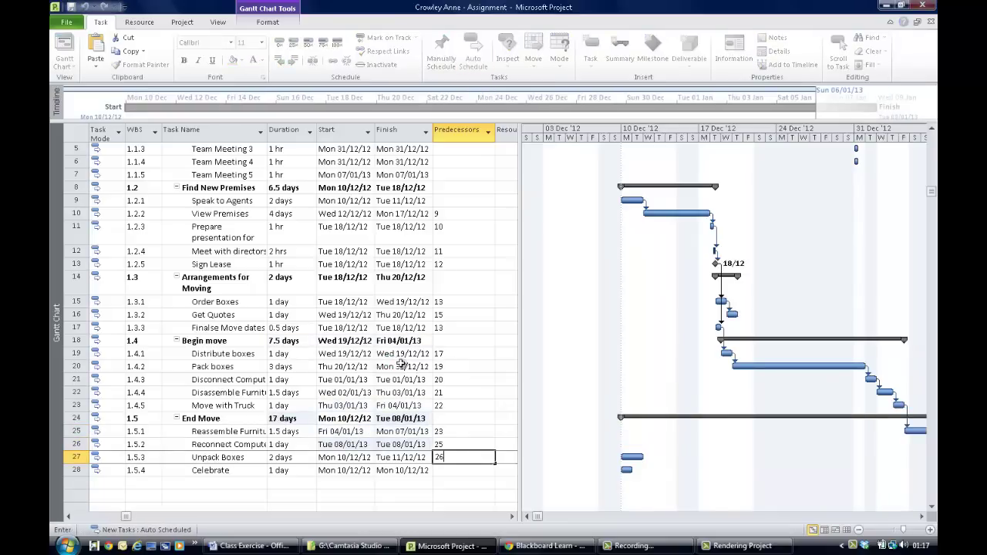
pyautogui.press('Return')
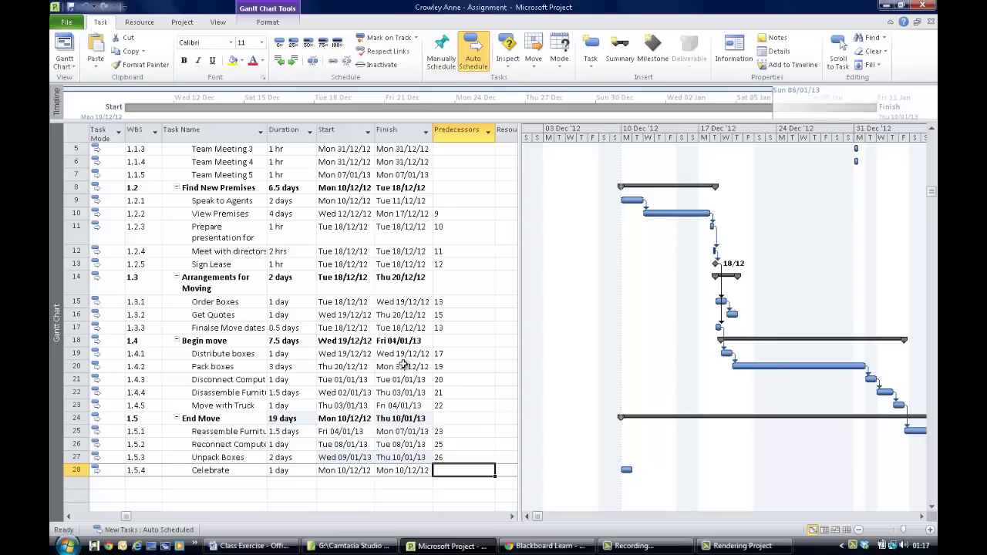
pyautogui.write('27')
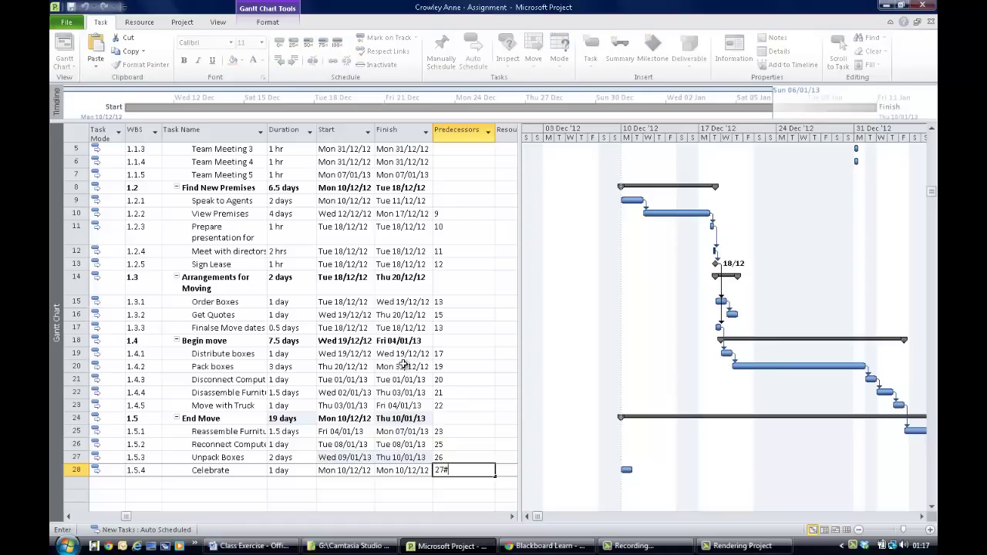
pyautogui.press('Return')
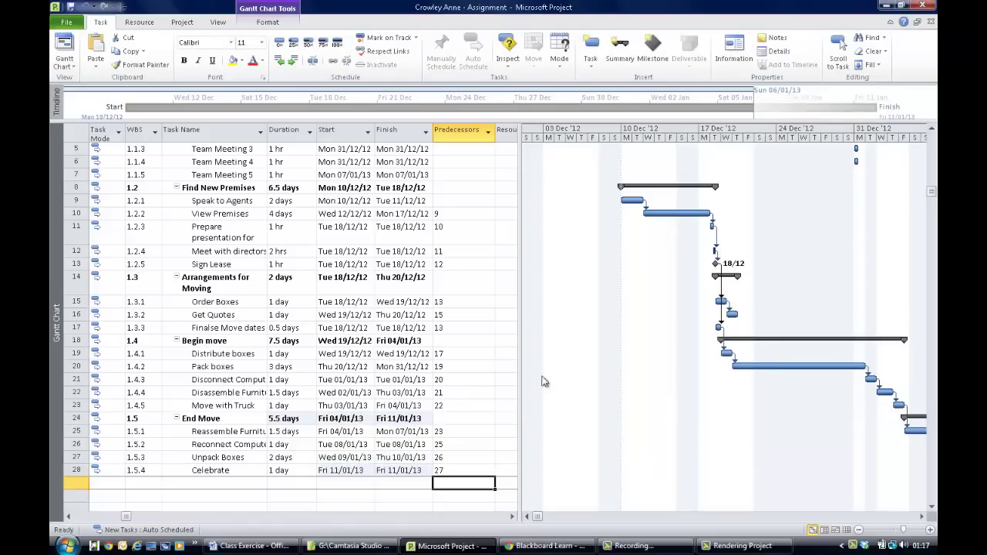
# - Review the linked schedule from Office Move through Celebrate in the task table and Gantt chart, and select the Disassemble Furniture task
pyautogui.scroll(2, 529, 389)
pyautogui.scroll(-2, 584, 392)
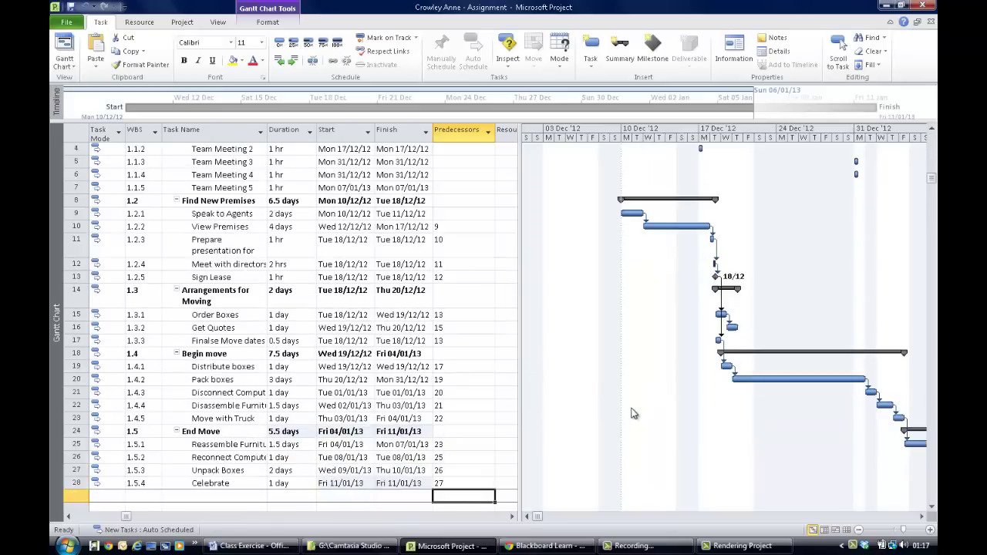
pyautogui.scroll(-1, 621, 401)
pyautogui.scroll(2, 621, 401)
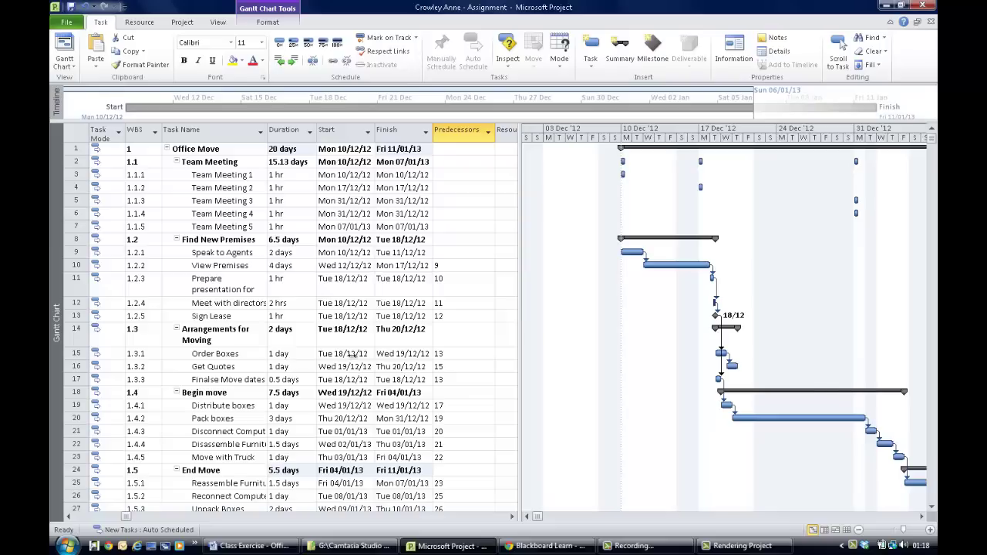
pyautogui.scroll(-1, 222, 377)
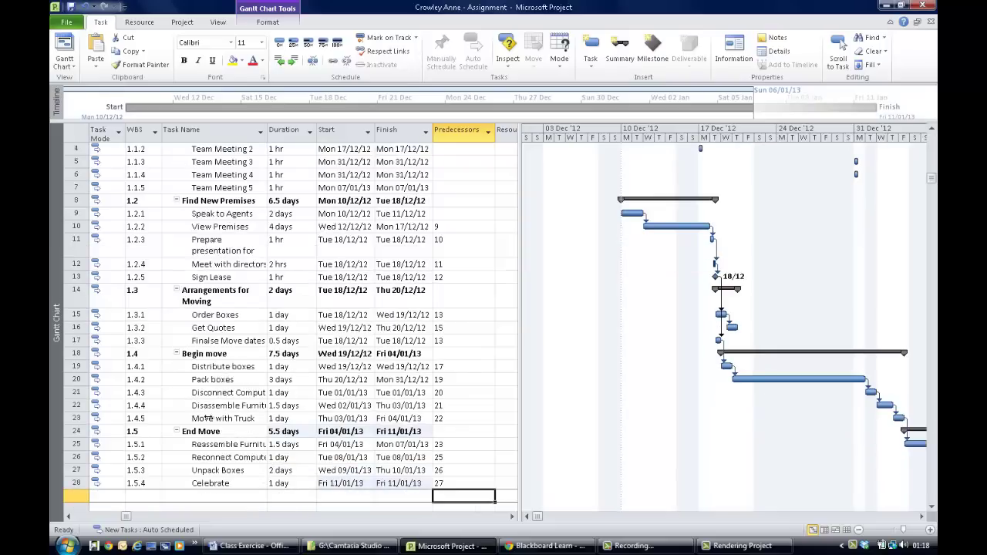
pyautogui.click(213, 407)
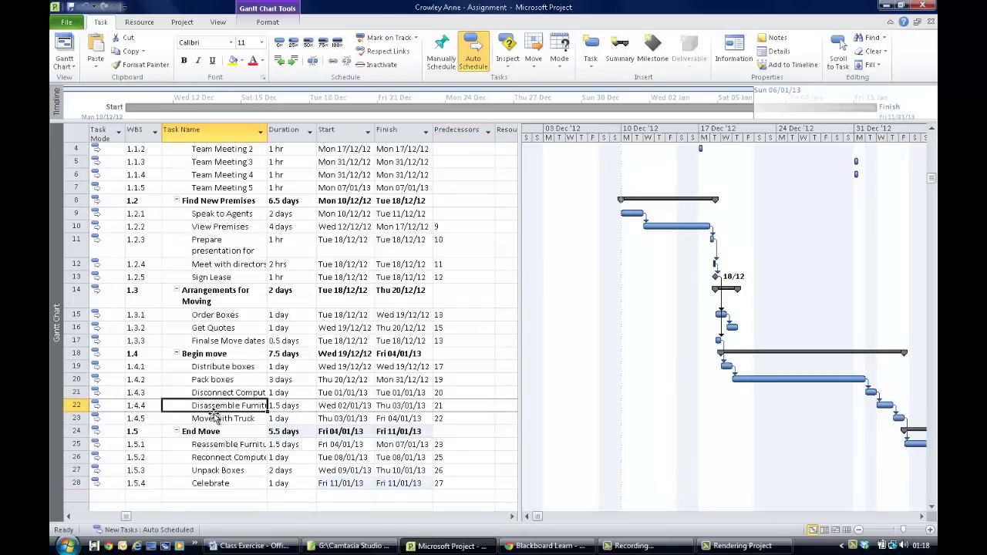
# - Change the dependency of Disassemble Furniture on Disconnect Computers to Start-to-Start (SS)
pyautogui.doubleClick(217, 406)
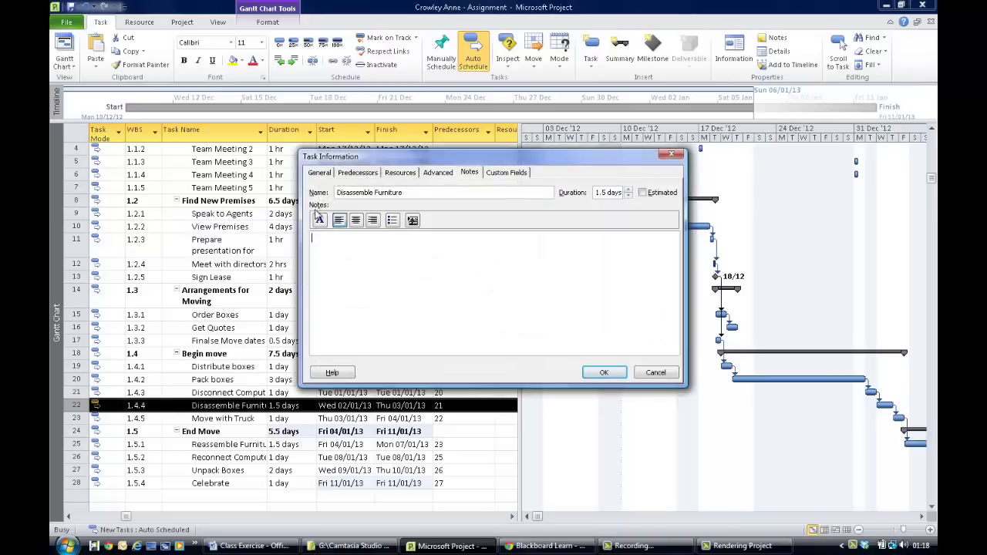
pyautogui.click(352, 172)
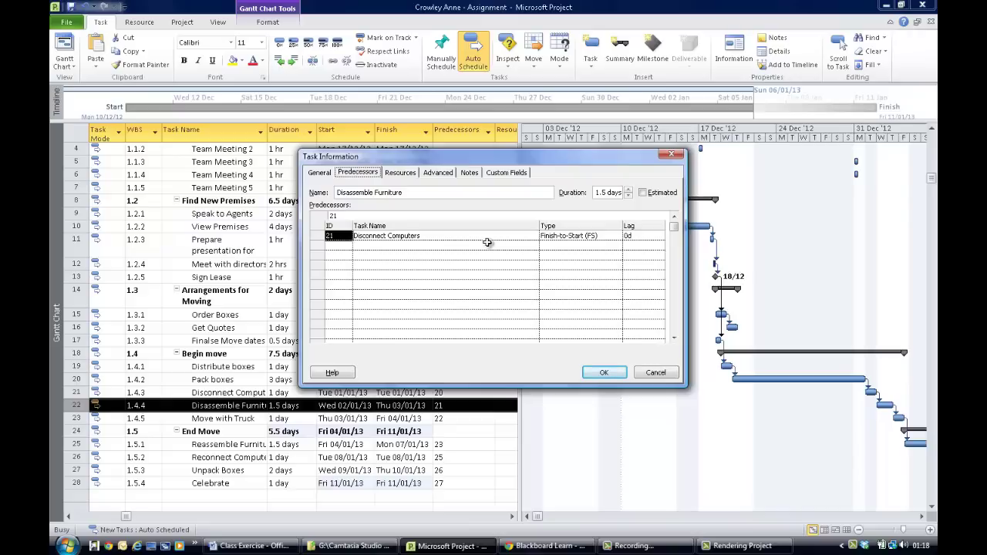
pyautogui.click(563, 236)
pyautogui.click(618, 237)
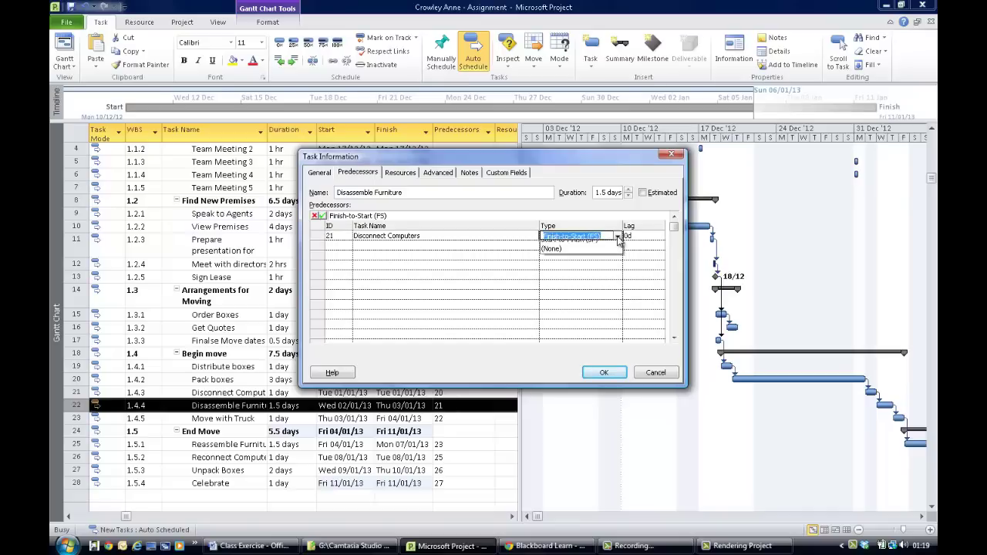
pyautogui.click(587, 256)
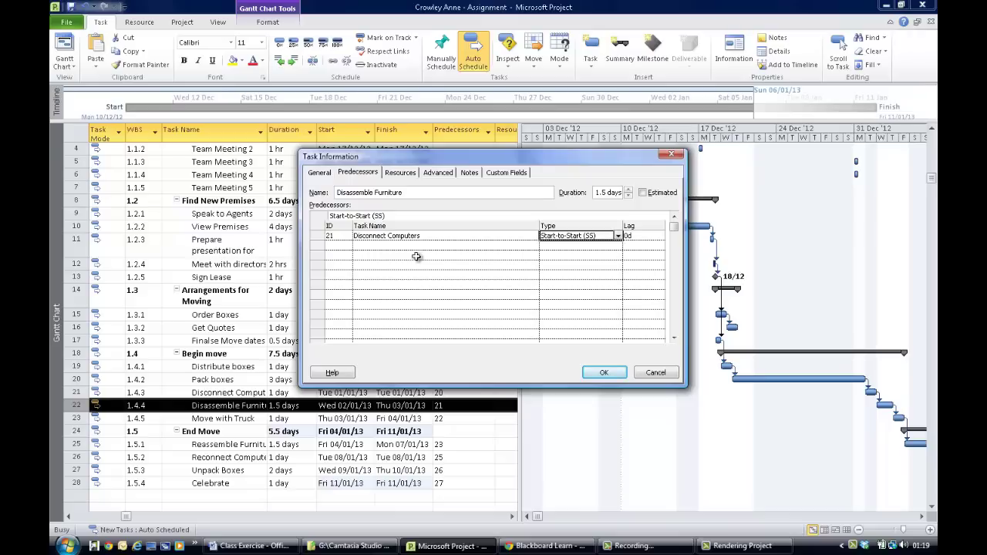
pyautogui.click(600, 374)
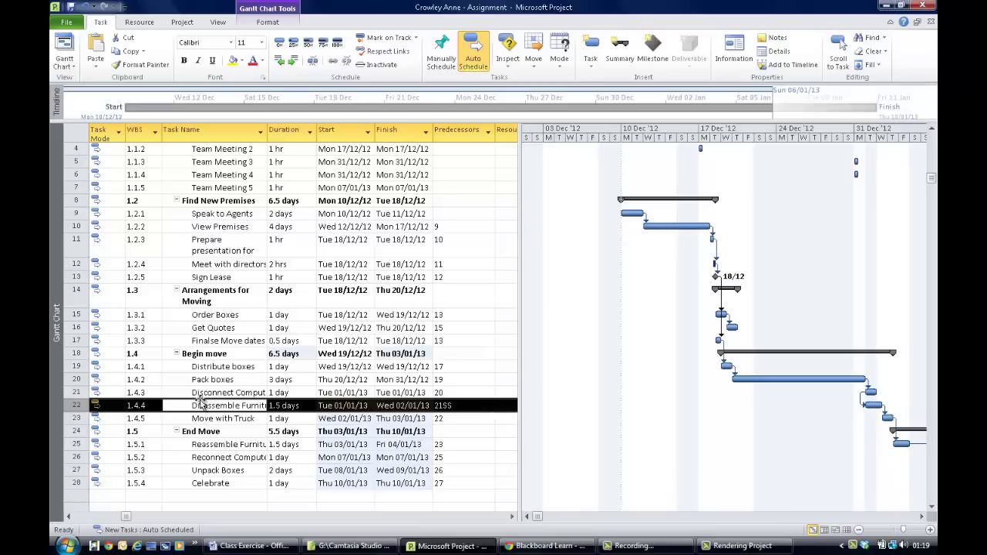
# - Constrain the Distribute boxes task to Start No Earlier Than 02.01.2013
pyautogui.click(203, 368)
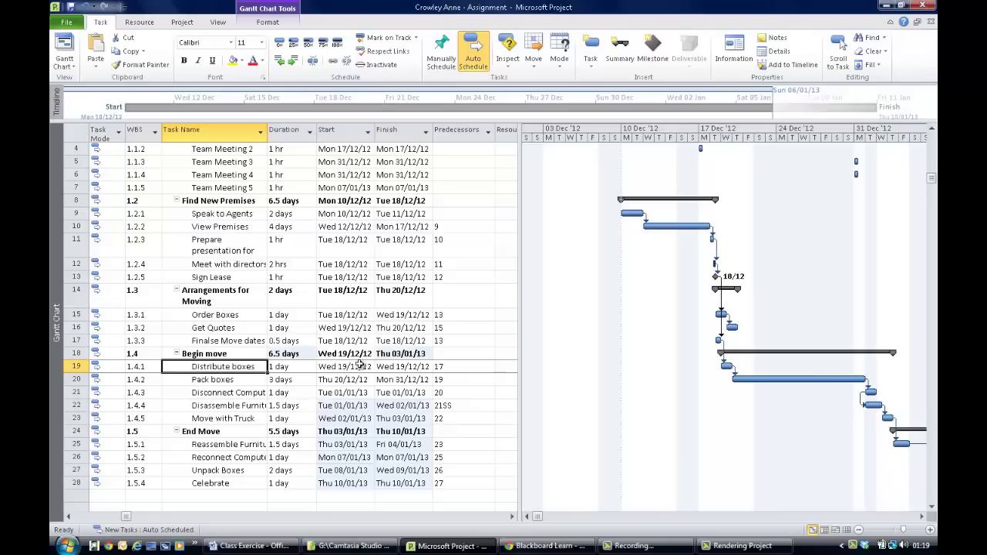
pyautogui.click(224, 370)
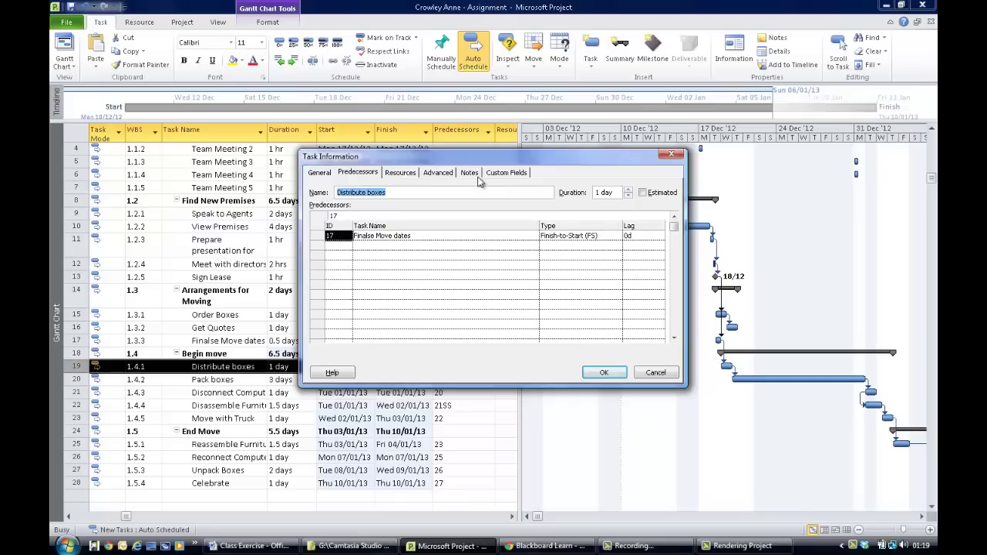
pyautogui.click(324, 173)
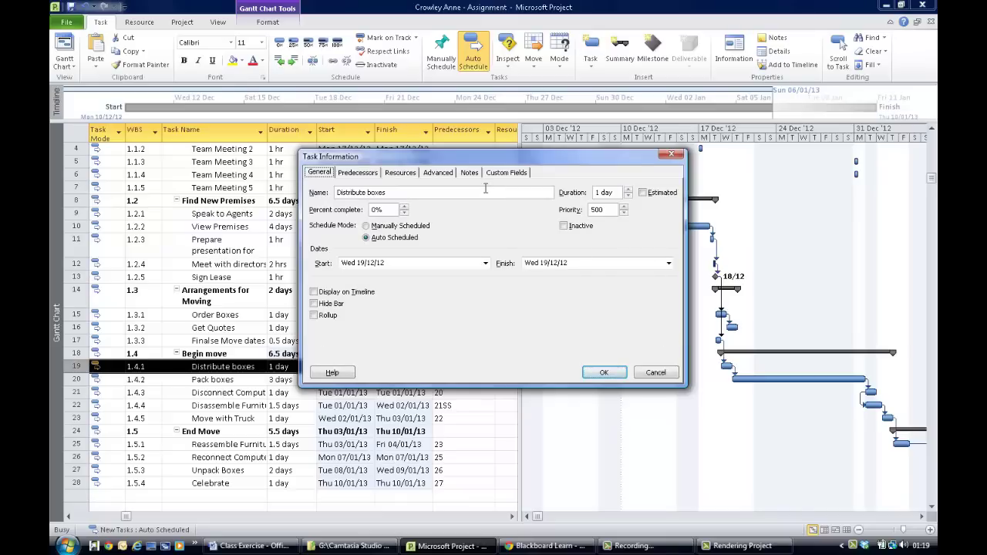
pyautogui.click(438, 173)
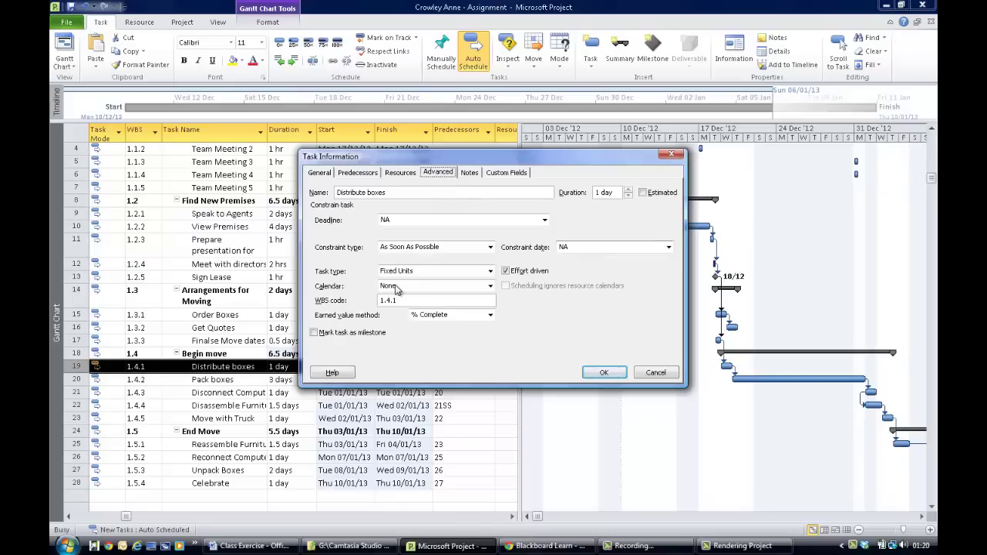
pyautogui.click(434, 248)
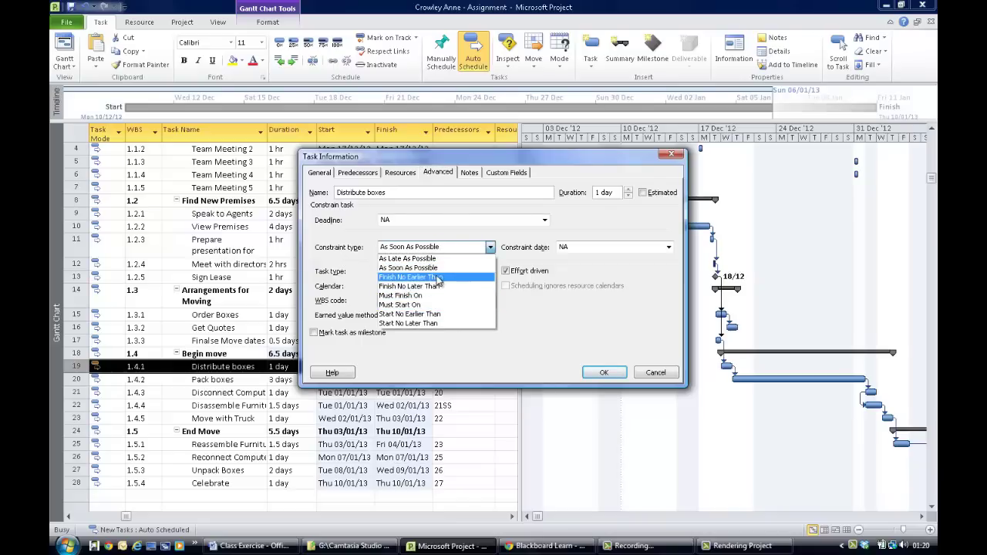
pyautogui.click(446, 315)
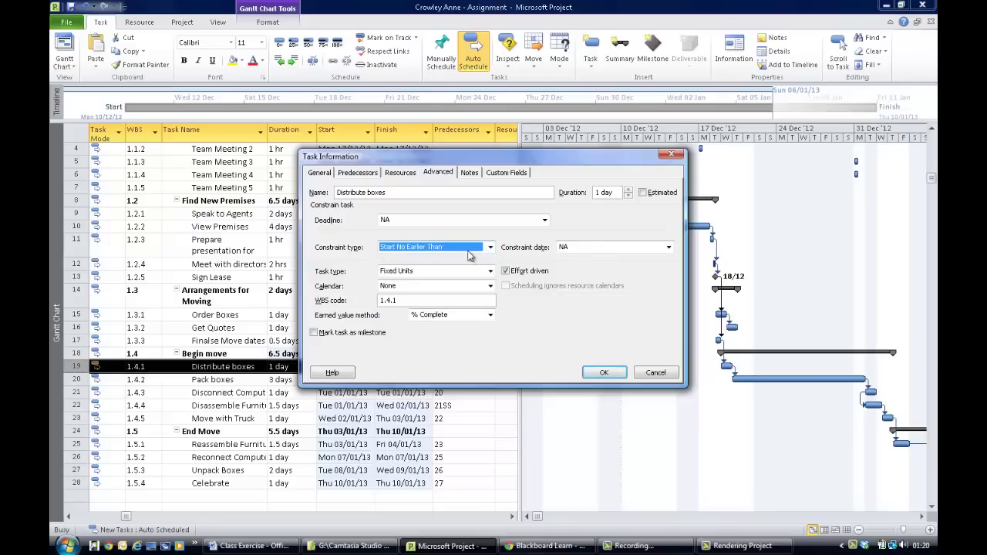
pyautogui.click(571, 247)
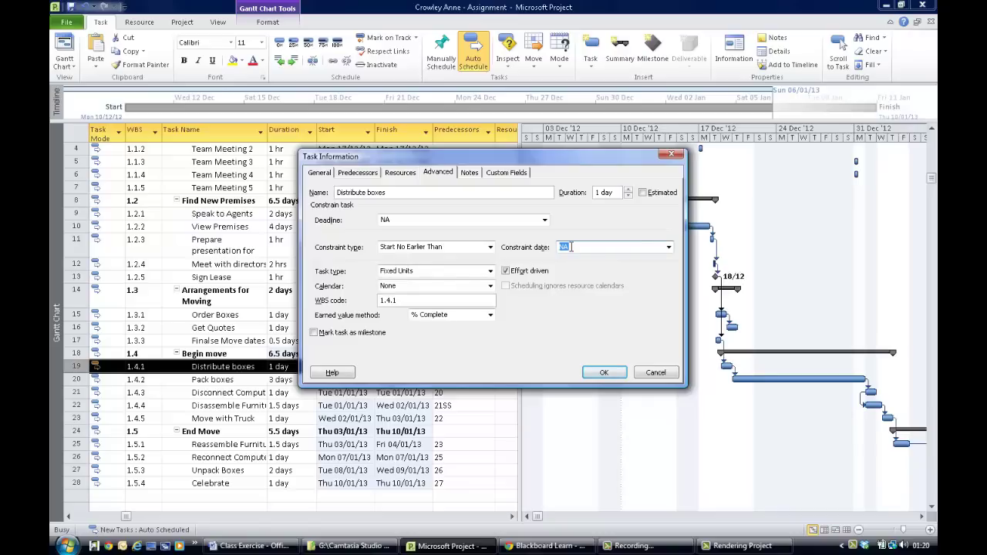
pyautogui.write('02.01.2013')
pyautogui.click(446, 276)
pyautogui.click(446, 276)
pyautogui.click(432, 281)
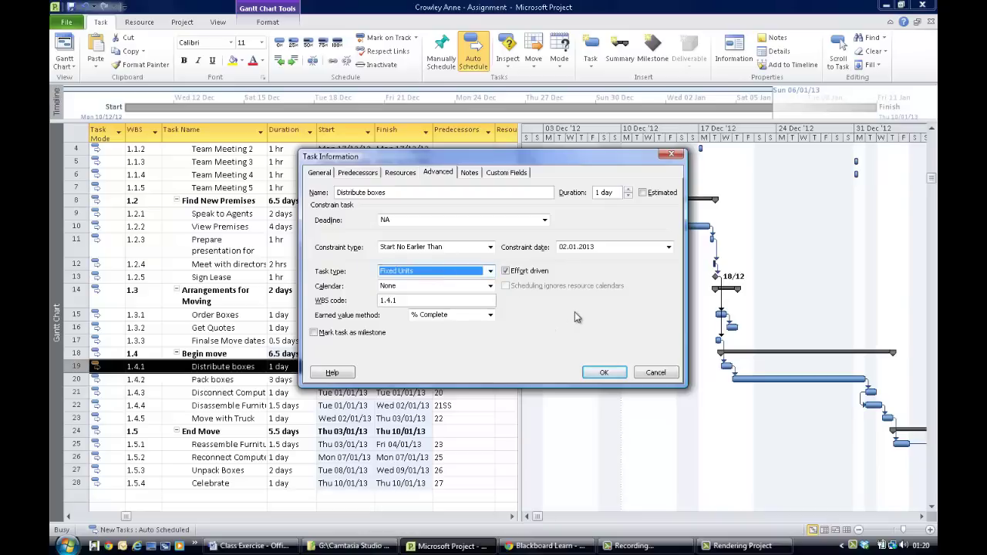
pyautogui.click(602, 374)
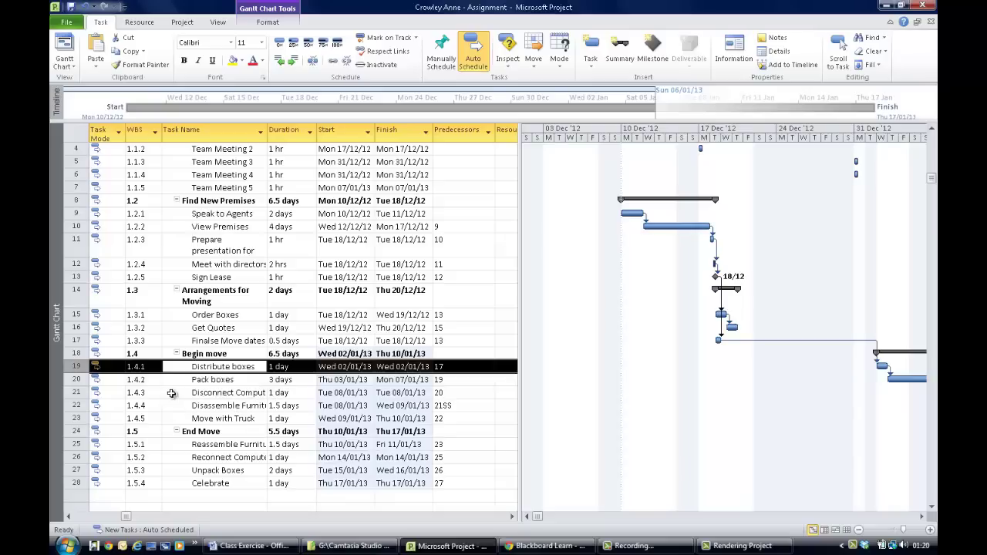
# - Add a 10-day lag to the Unpack Boxes predecessor of the Celebrate task
pyautogui.scroll(-1, 178, 413)
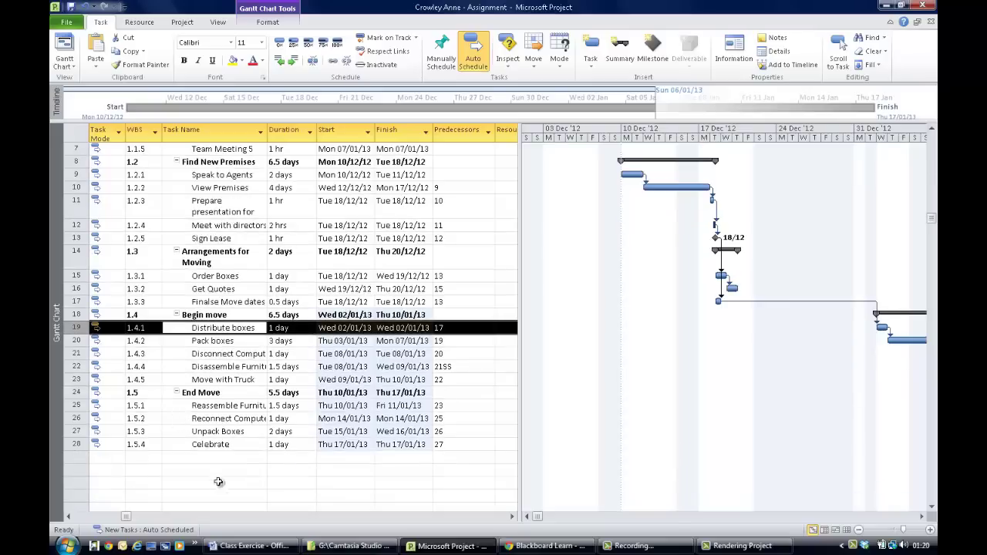
pyautogui.click(213, 447)
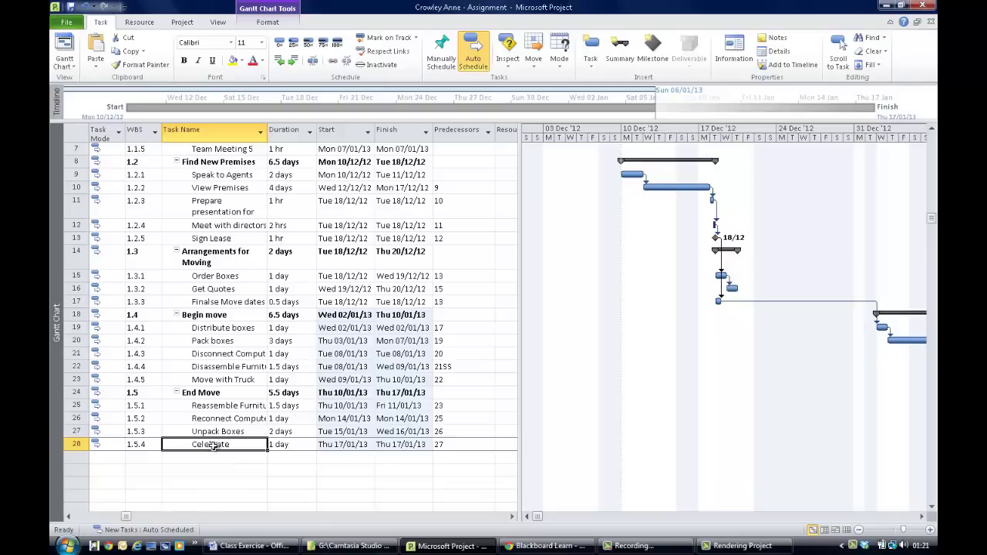
pyautogui.doubleClick(214, 447)
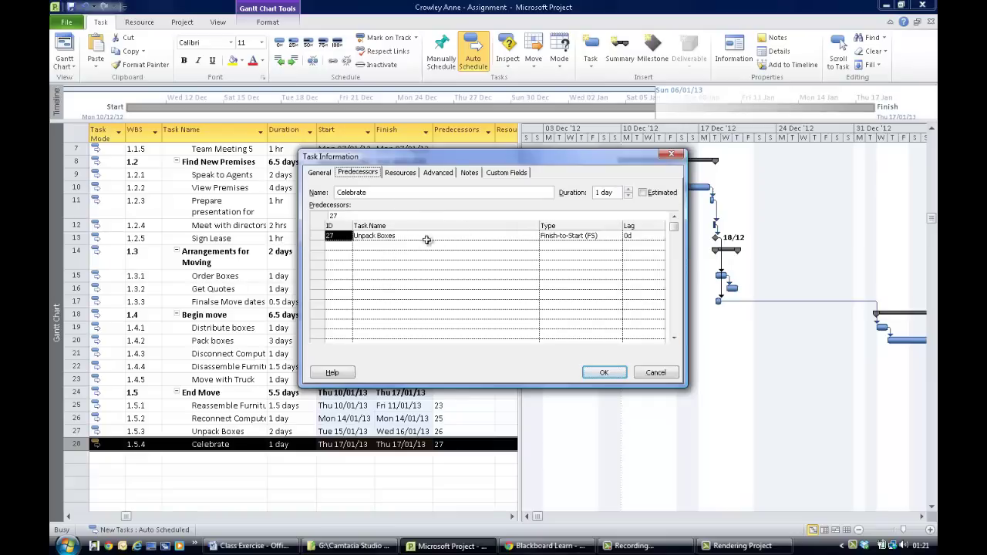
pyautogui.click(639, 236)
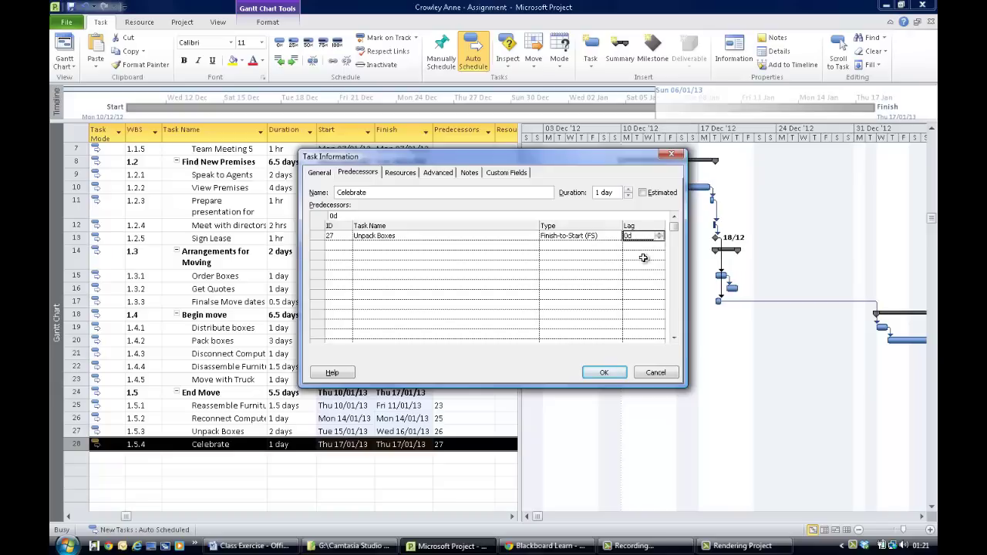
pyautogui.write('10')
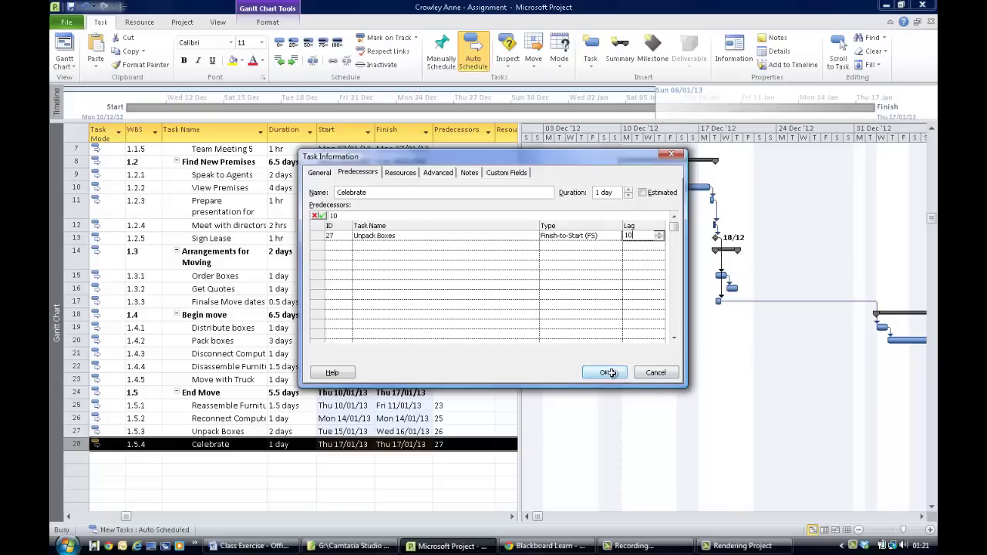
pyautogui.click(642, 287)
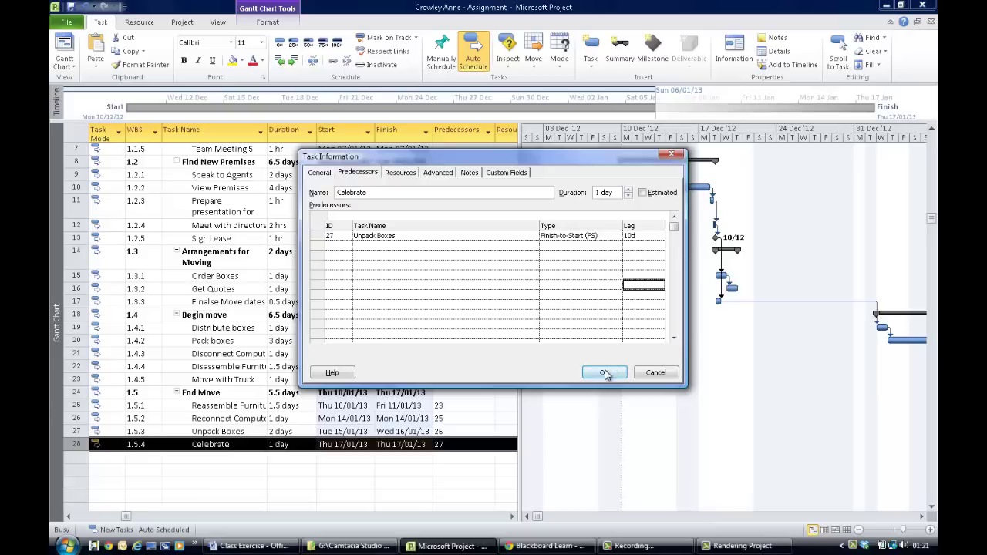
pyautogui.press('Return')
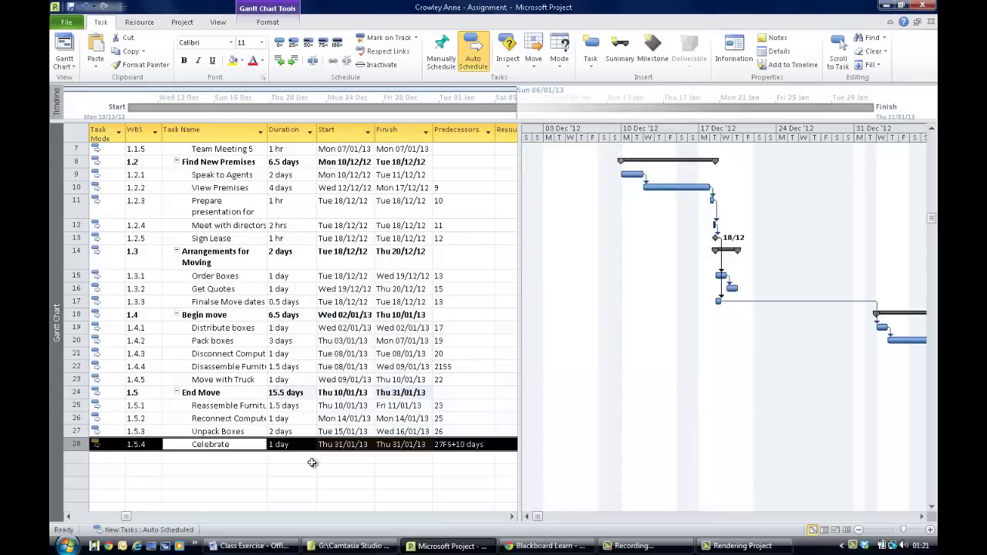
pyautogui.click(461, 459)
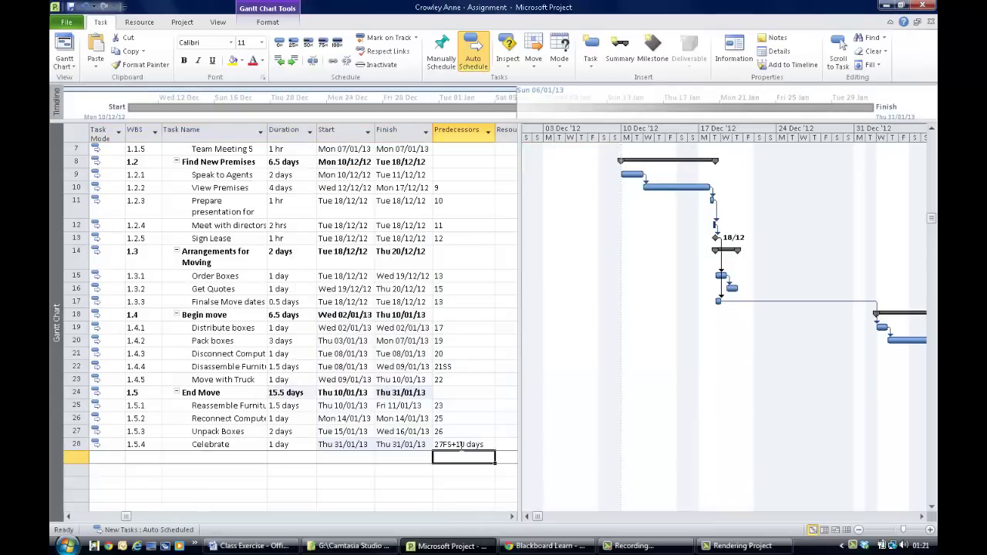